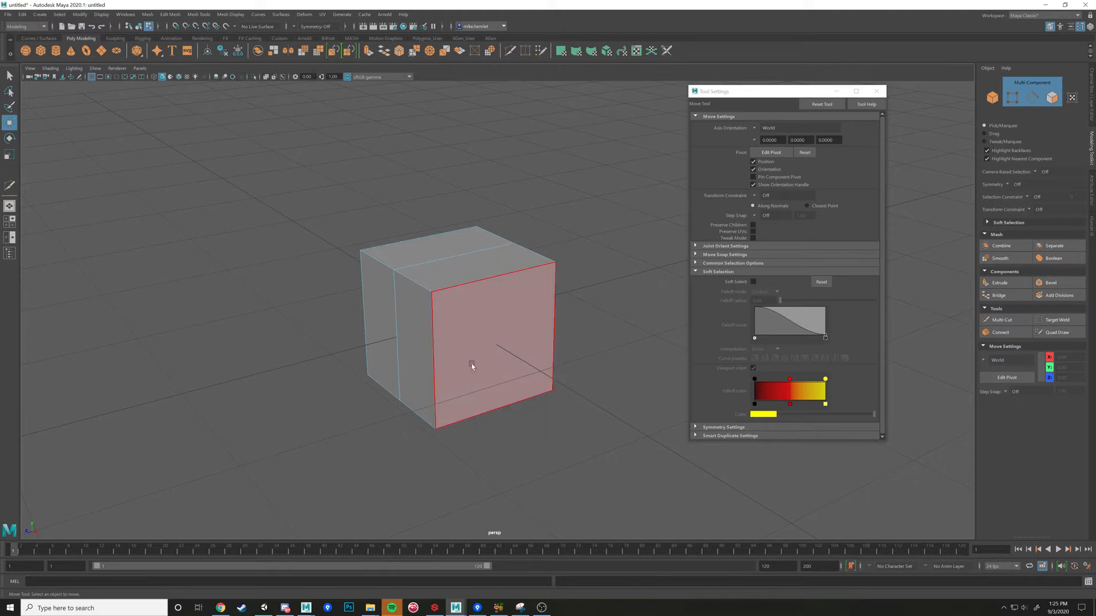
Step: Pull the vertical centre edge of the cube's split face outward to form a point
mouse_move(434, 348)
alt+mouse_down()
mouse_move(562, 318)
mouse_move(393, 326)
mouse_move(454, 353)
mouse_move(438, 357)
alt+mouse_up()
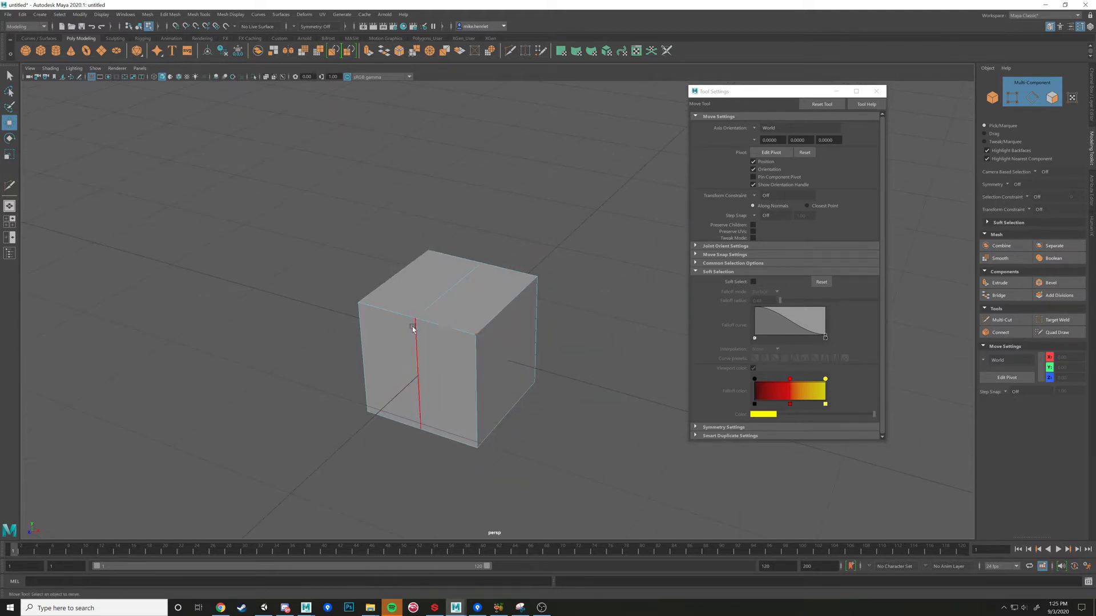
alt+drag(391, 303, 518, 309)
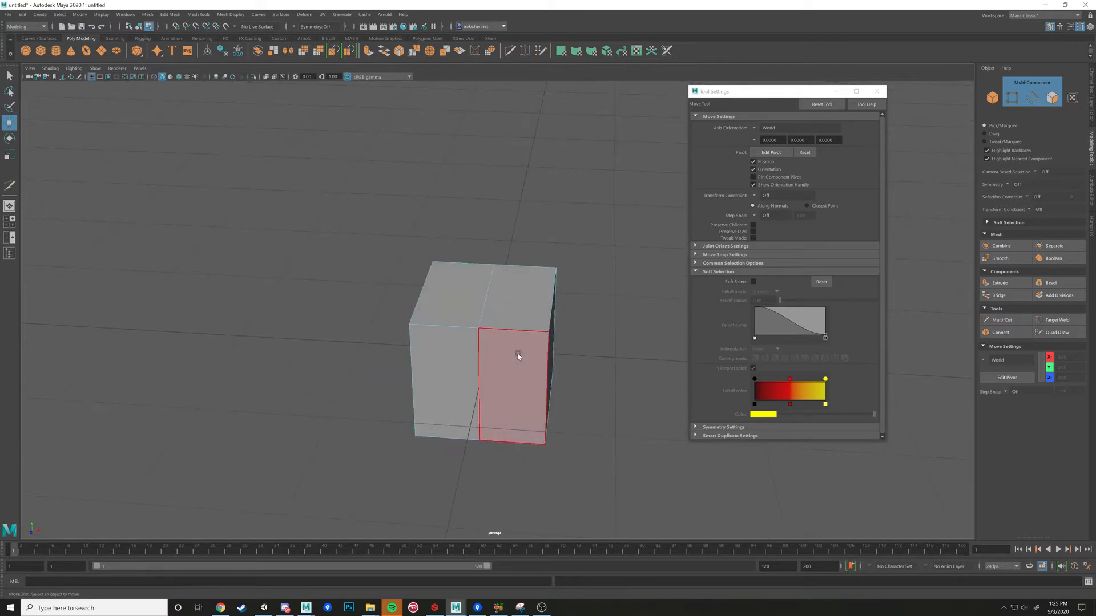
alt+drag(497, 367, 472, 378)
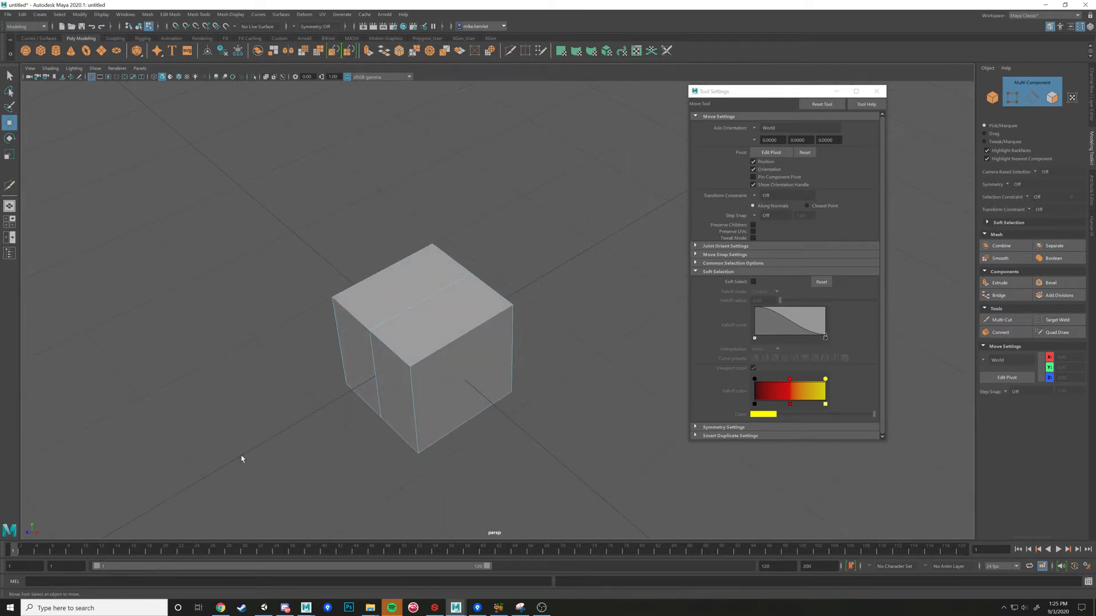
alt+drag(208, 480, 258, 323)
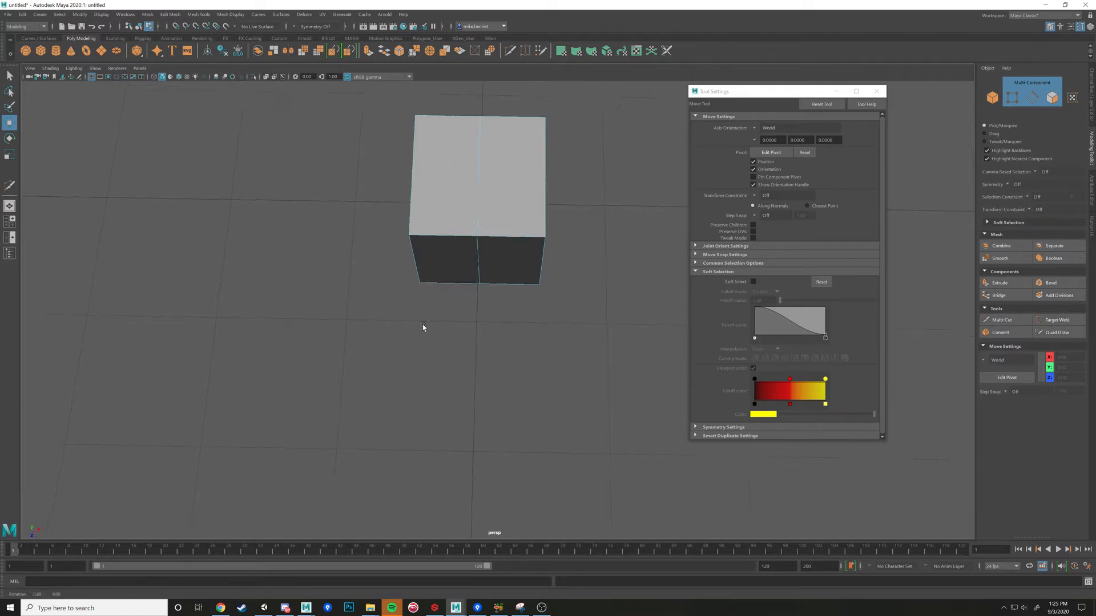
alt+drag(423, 325, 401, 304)
click(489, 263)
click(423, 234)
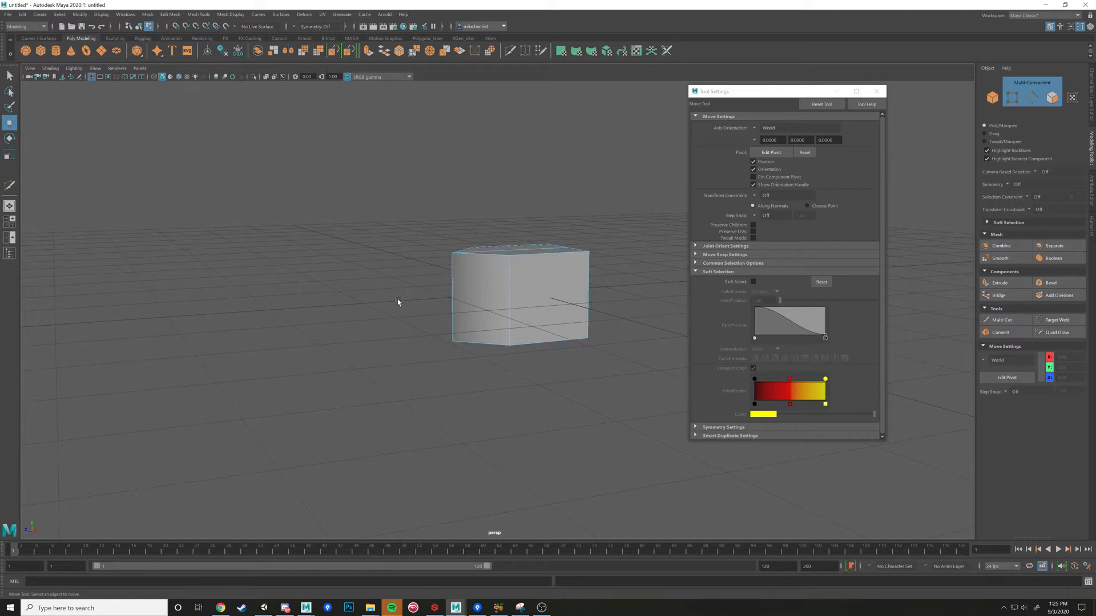
alt+drag(398, 302, 427, 394)
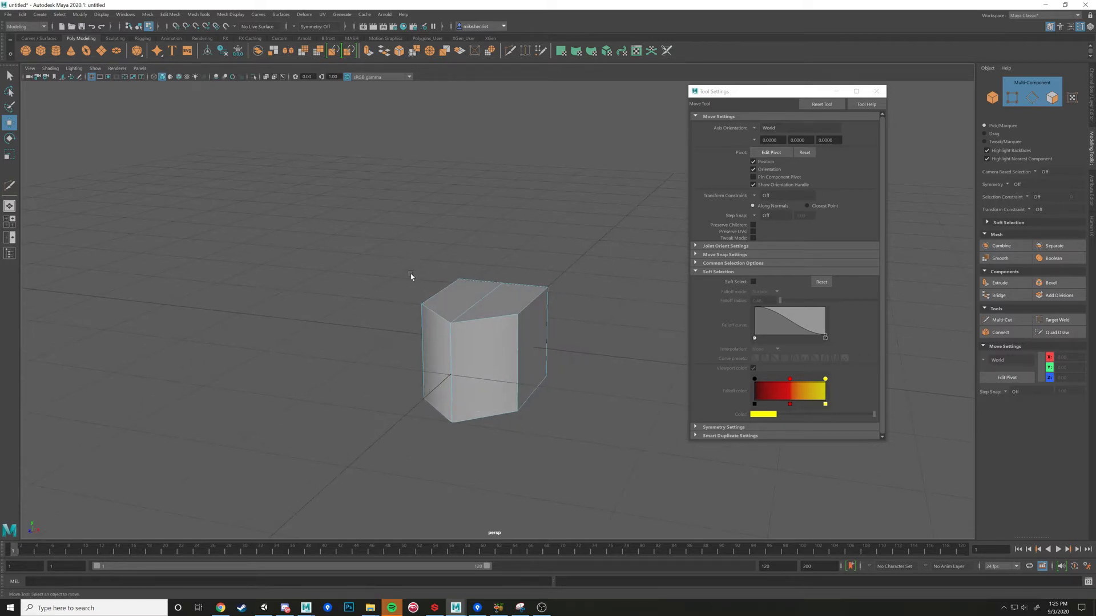
alt+drag(532, 253, 443, 359)
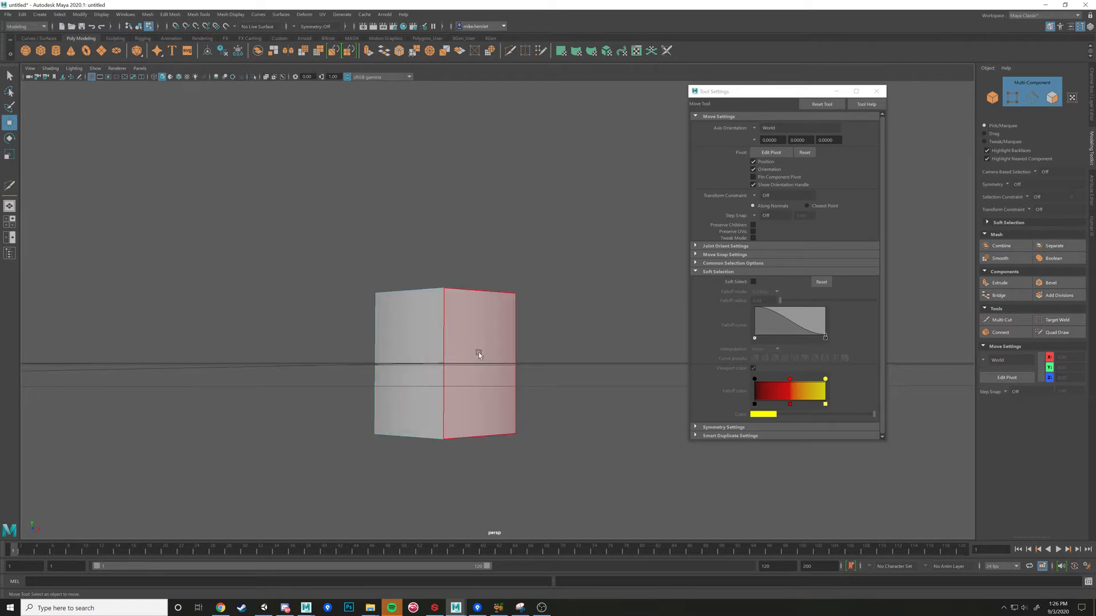
mouse_move(478, 351)
alt+mouse_down()
mouse_move(506, 368)
mouse_move(479, 395)
mouse_move(495, 337)
alt+mouse_up()
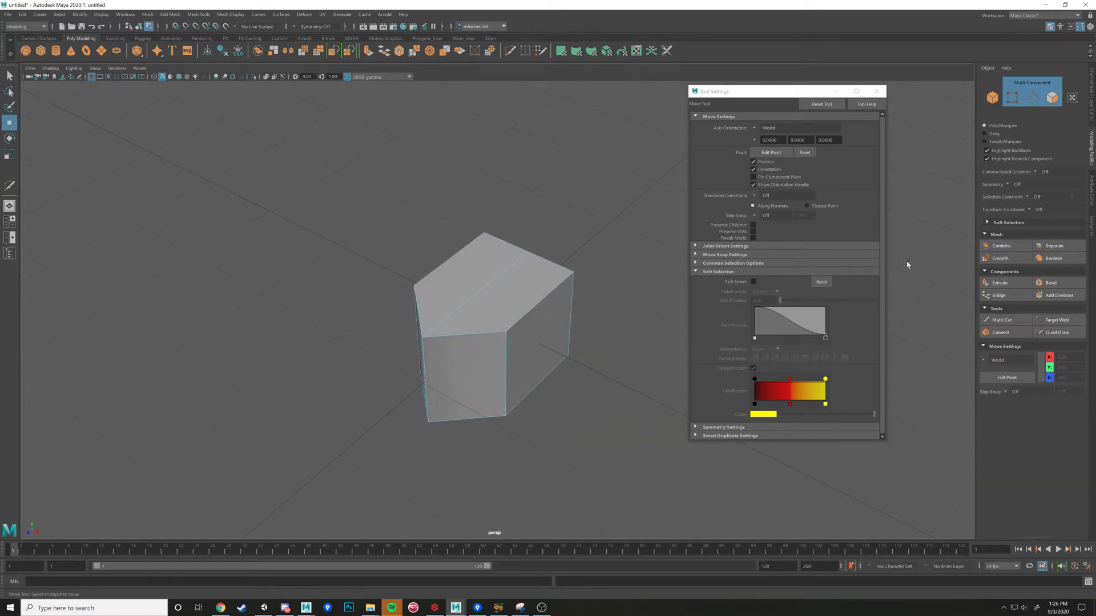
Step: Turn on modelling symmetry along the Object X axis
click(1091, 111)
click(1092, 140)
alt+drag(489, 279, 534, 267)
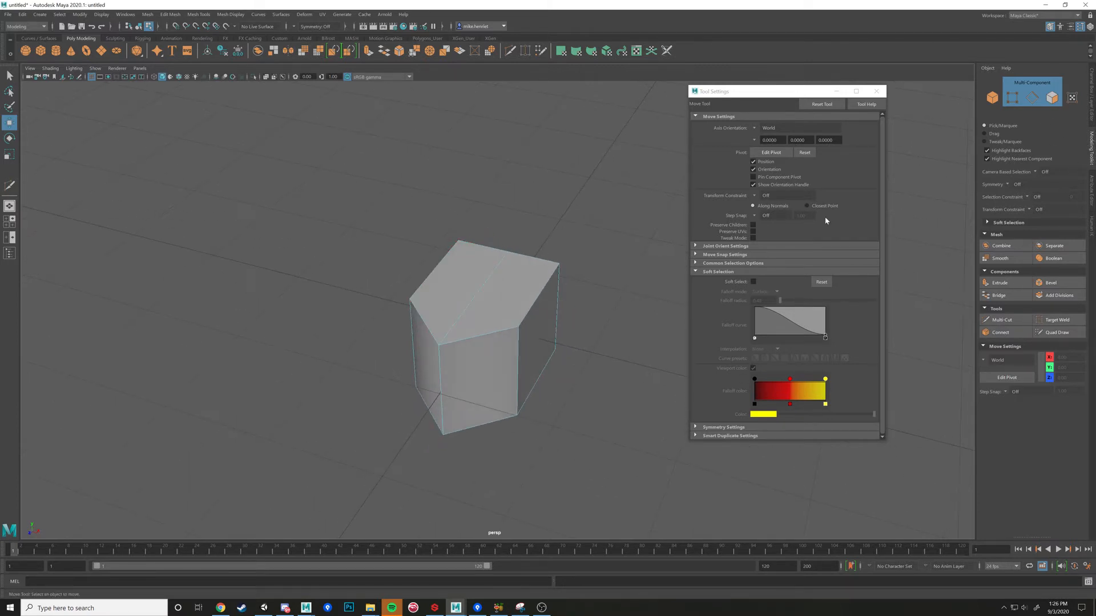
click(1000, 186)
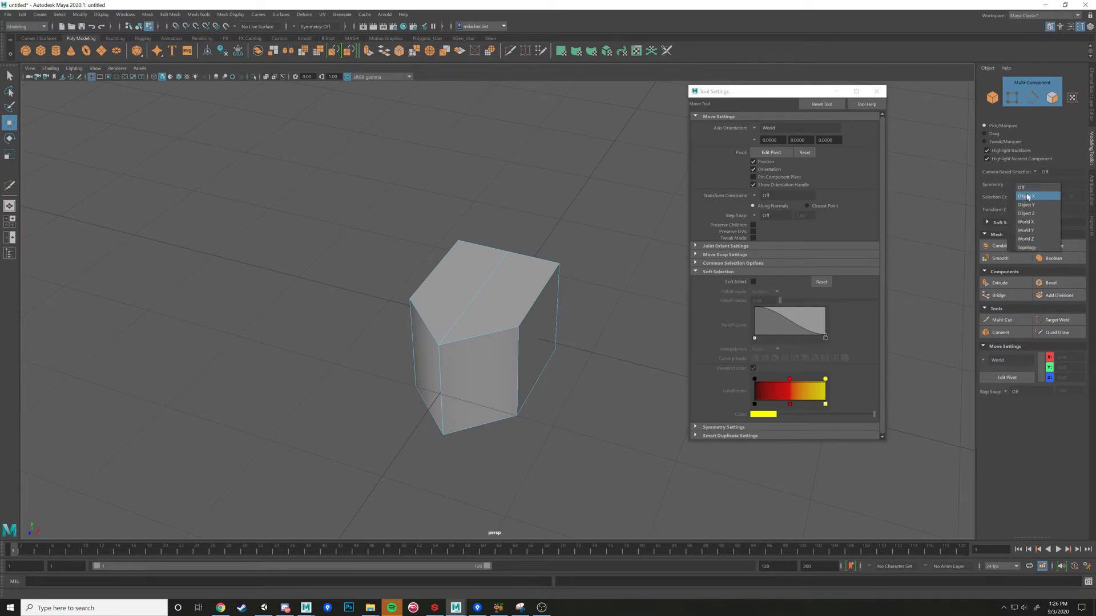
click(1027, 196)
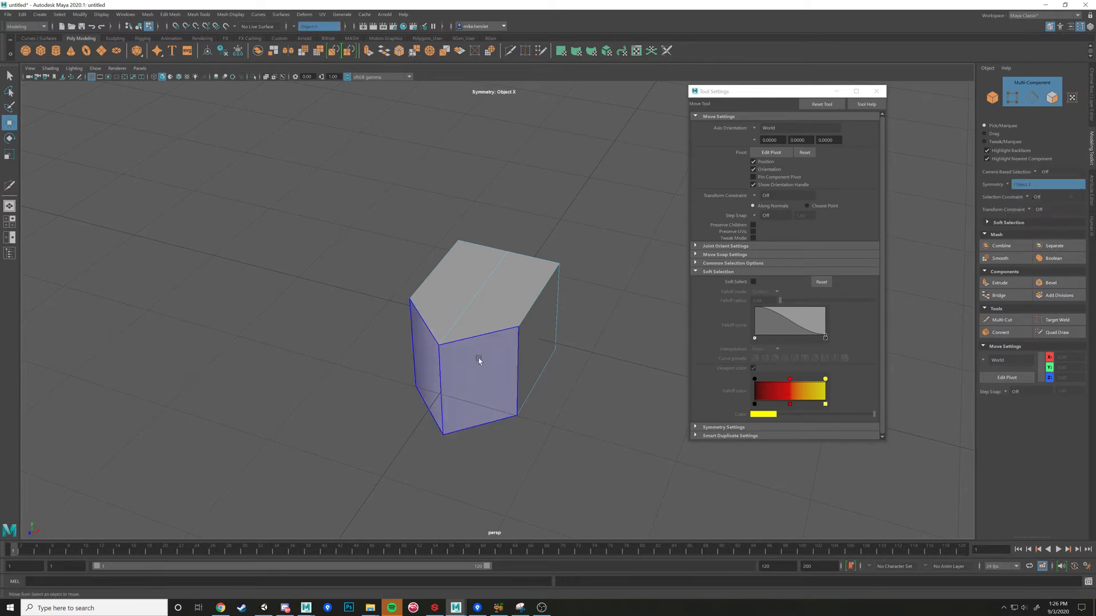
Step: Raise the lower side edges and lower the upper side edges symmetrically to taper the cube's sides
alt+drag(480, 361, 594, 310)
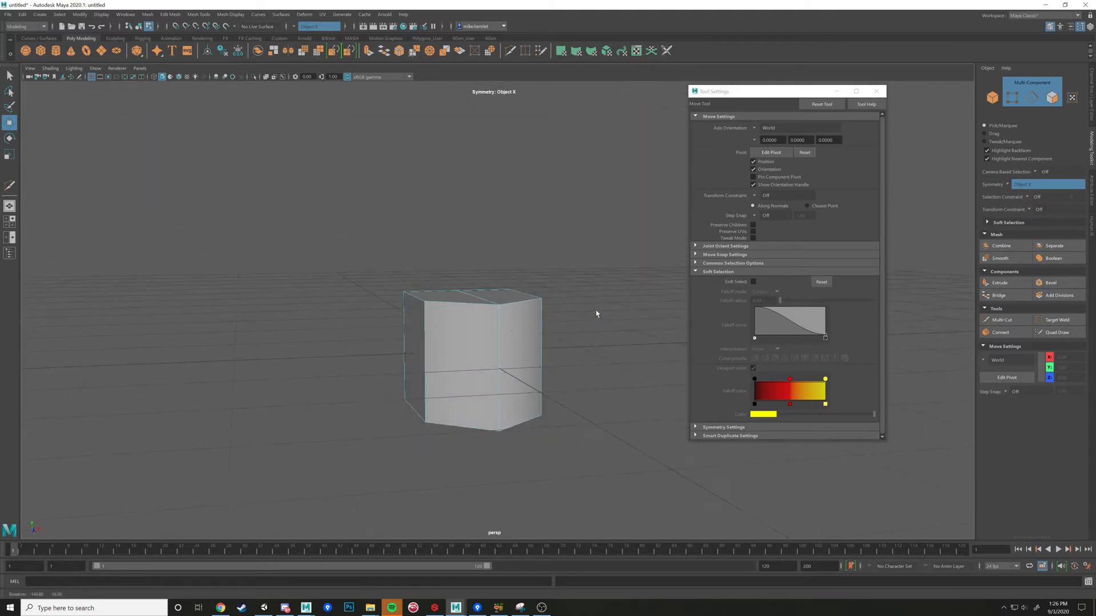
alt+drag(506, 357, 504, 387)
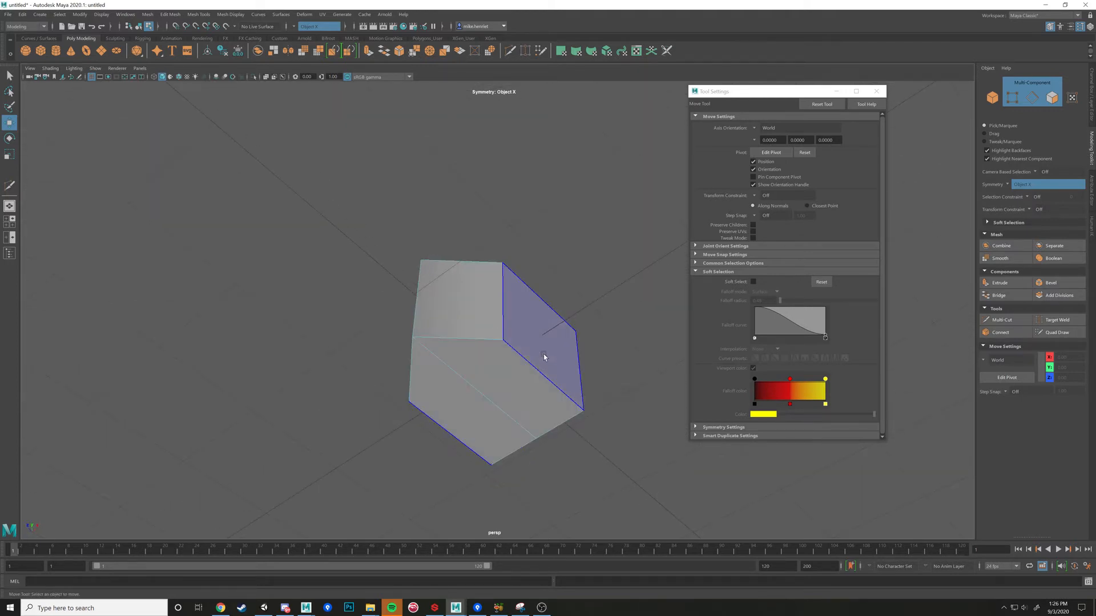
alt+drag(545, 355, 527, 379)
right_drag(526, 377, 530, 343)
click(523, 393)
alt+drag(524, 395, 542, 368)
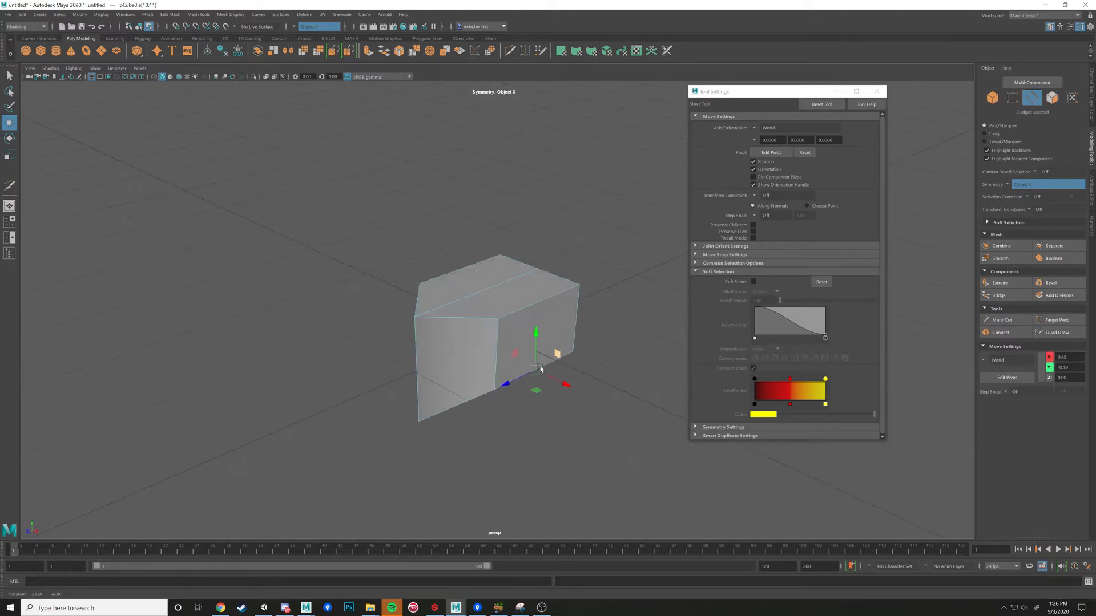
click(530, 310)
alt+drag(534, 307, 557, 294)
Step: Insert a horizontal edge loop around the middle of the mesh's sides with Multi-Cut
click(1013, 316)
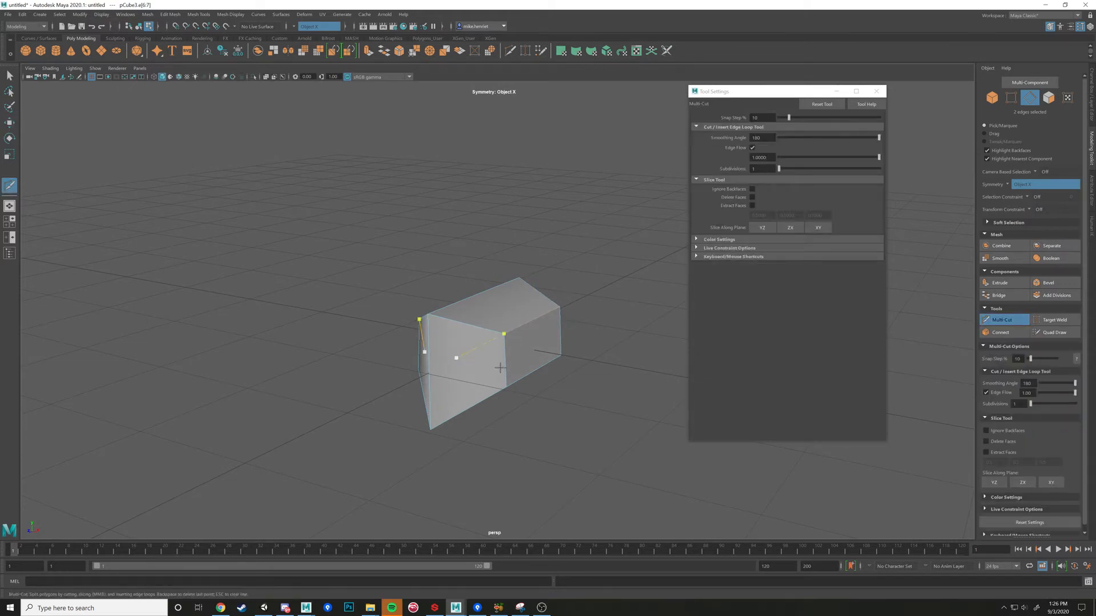
alt+drag(500, 368, 522, 360)
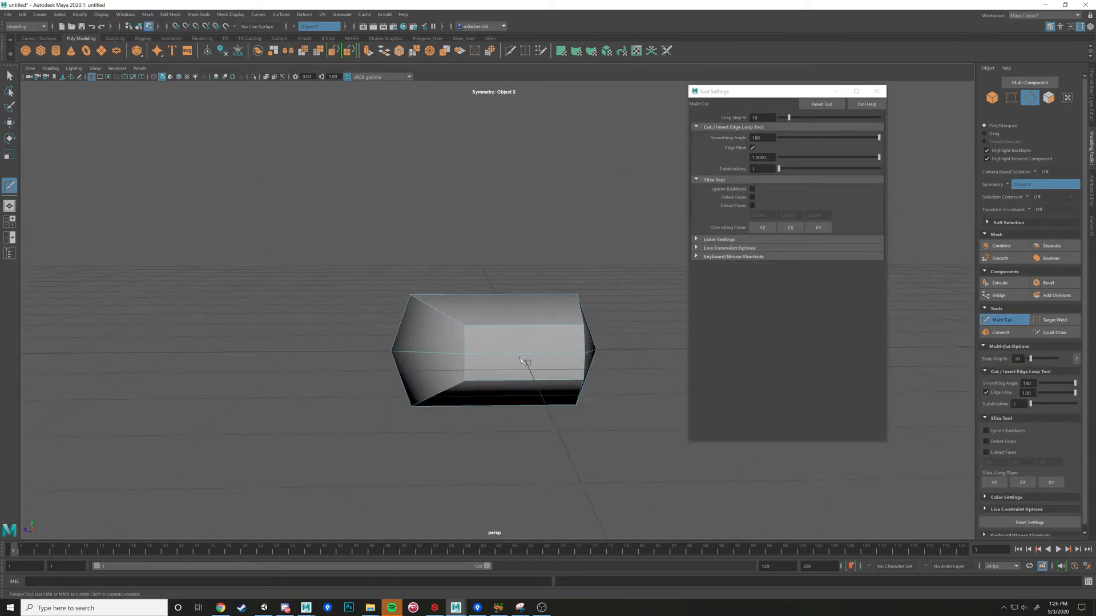
scroll(980, 331, down, 1)
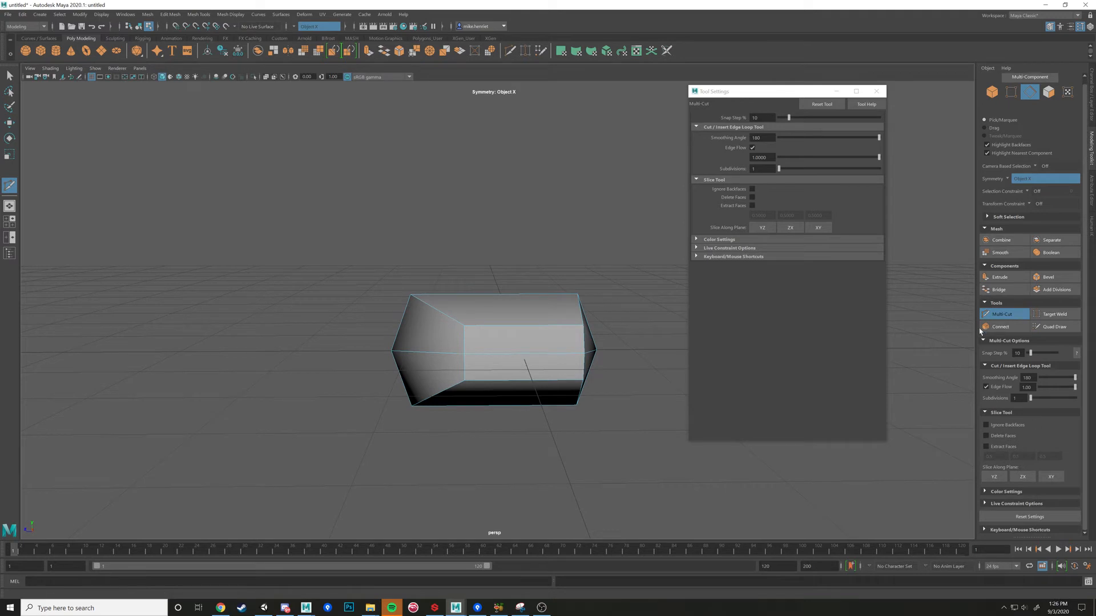
Step: Move the edges of the mesh's end along Z to stretch the body lengthwise
alt+drag(590, 320, 673, 485)
key(w)
alt+drag(517, 268, 456, 432)
drag(540, 327, 625, 359)
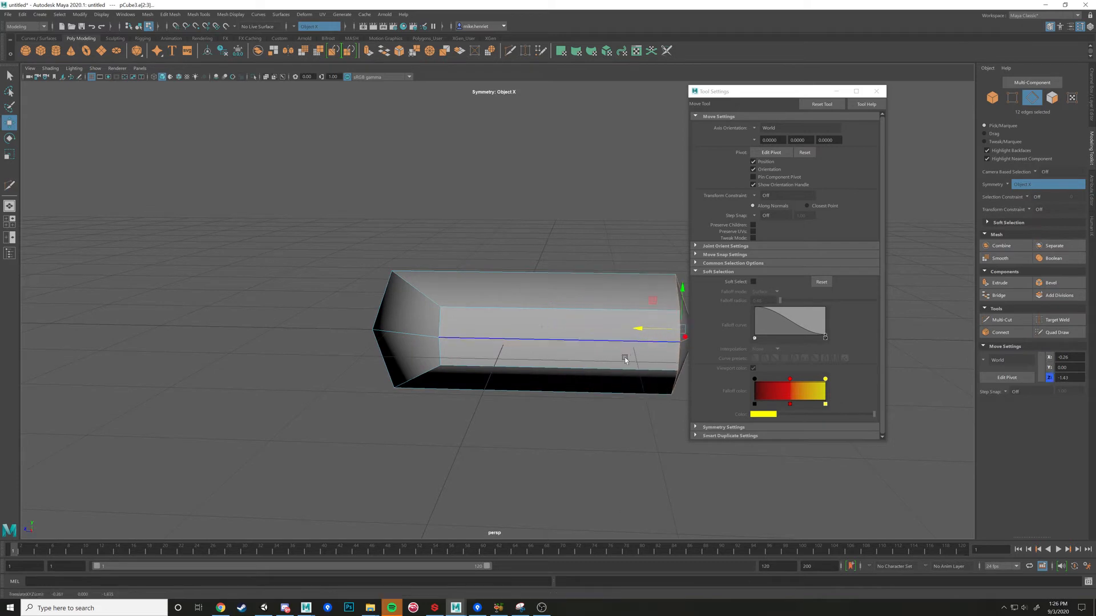
Step: Insert vertical edge loops across the stretched body with Multi-Cut, using edge flow
scroll(625, 359, down, 3)
click(1017, 320)
ctrl+middle_click(539, 311)
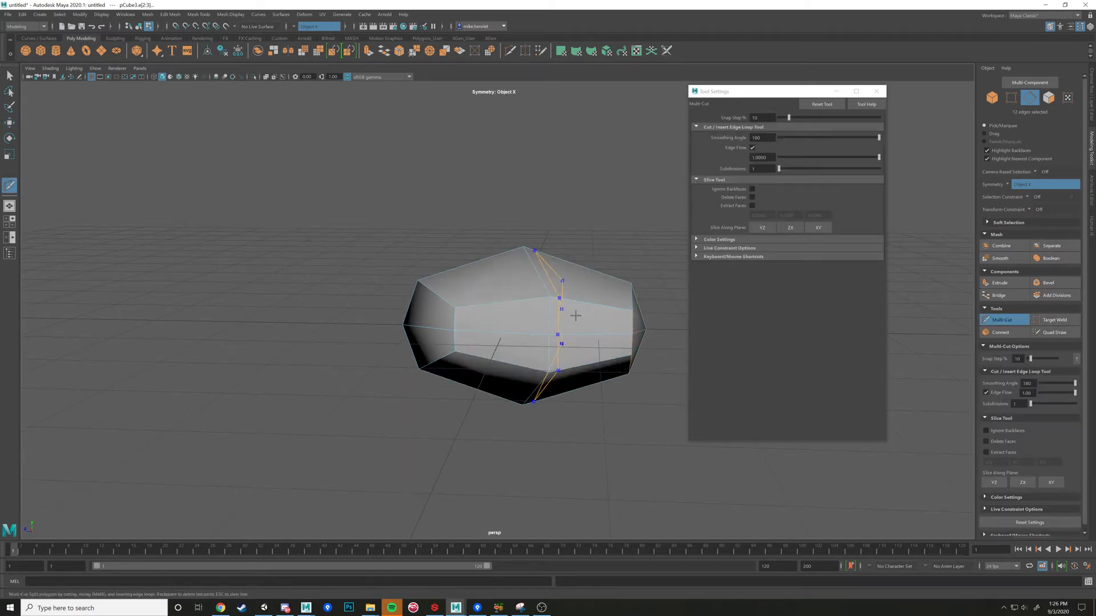
alt+drag(575, 315, 518, 336)
Step: Move the side edges near the front end forward along Z to reshape the nose
key(w)
click(451, 332)
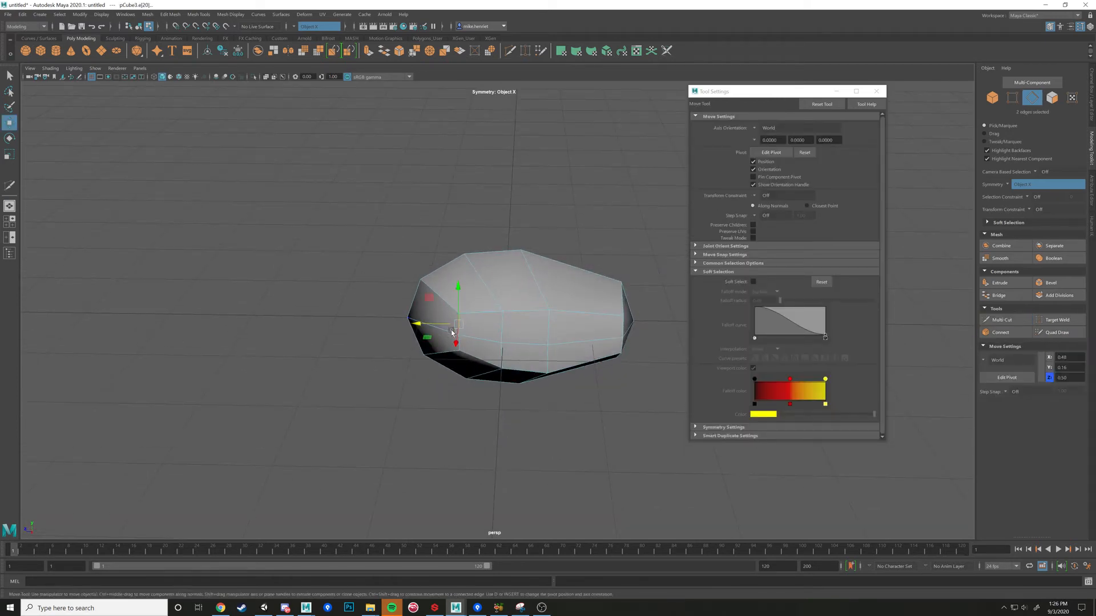
drag(451, 332, 419, 337)
Step: Switch to vertex selection and raise the upper side vertices near the middle of the body symmetrically
right_drag(472, 323, 433, 323)
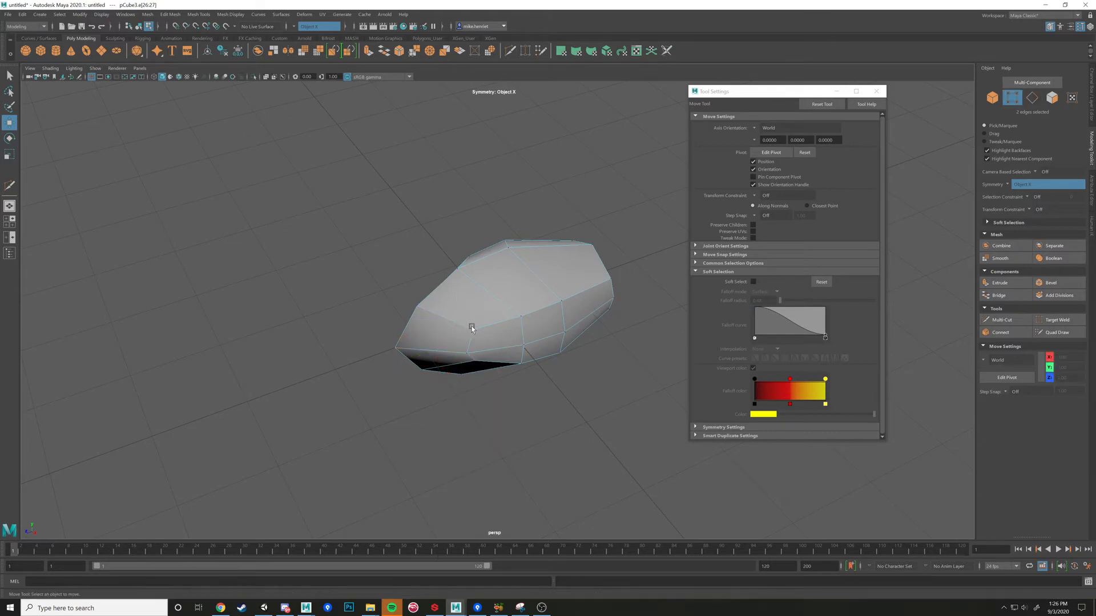
click(473, 329)
alt+drag(473, 331, 508, 345)
alt+middle_drag(508, 345, 484, 383)
alt+drag(484, 383, 542, 348)
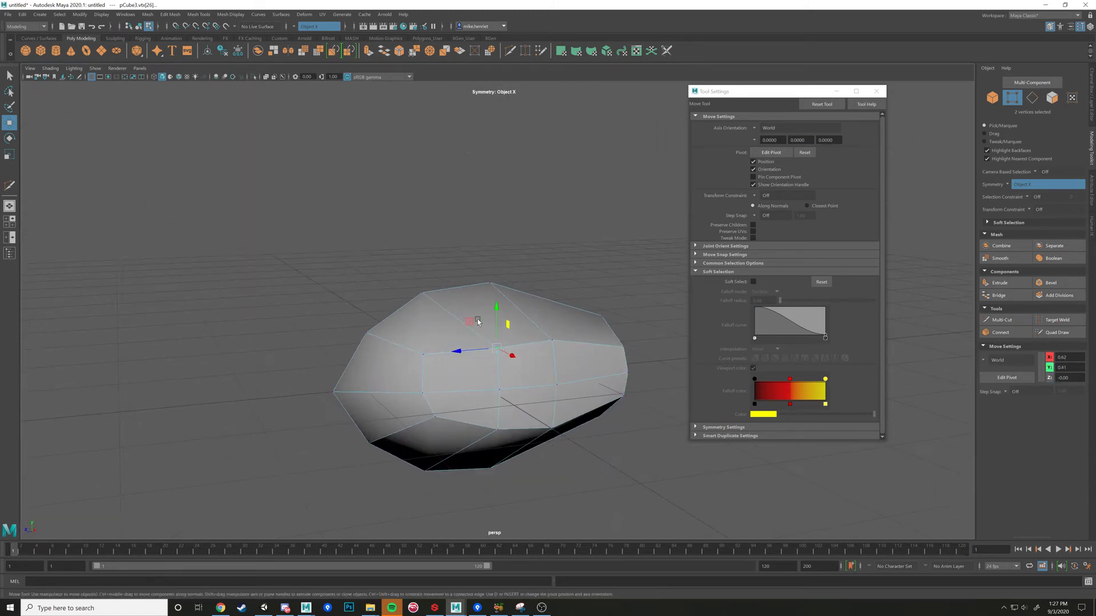
drag(467, 317, 464, 306)
Step: Raise the next pair of upper side vertices toward the narrower end to round out the body
click(565, 341)
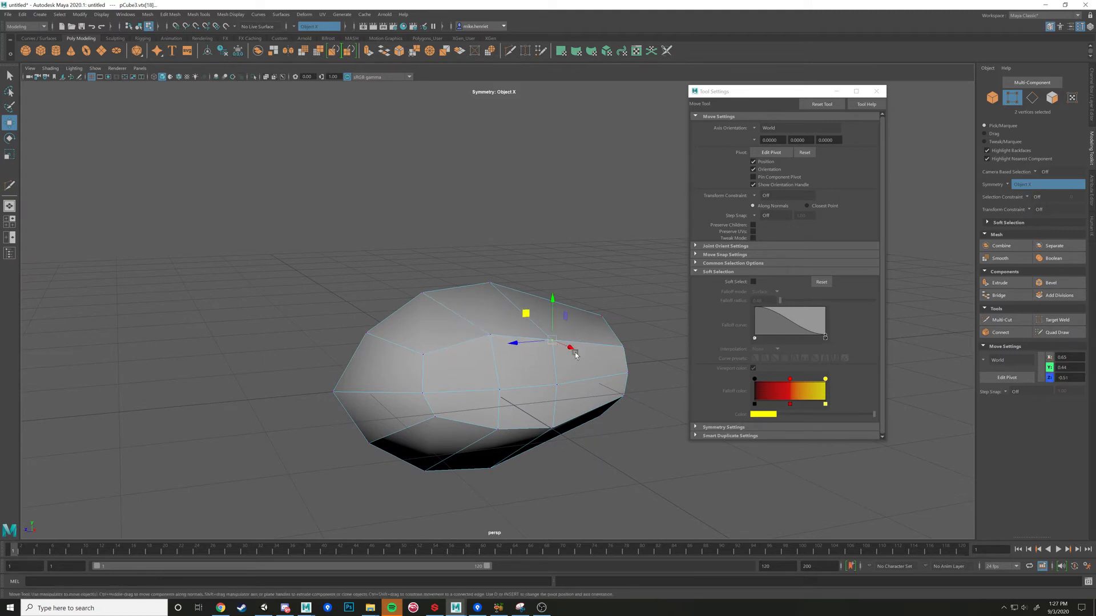
alt+drag(565, 343, 522, 280)
alt+drag(522, 280, 628, 315)
click(534, 357)
alt+middle_drag(462, 385, 518, 349)
scroll(517, 349, down, 2)
alt+drag(517, 350, 493, 372)
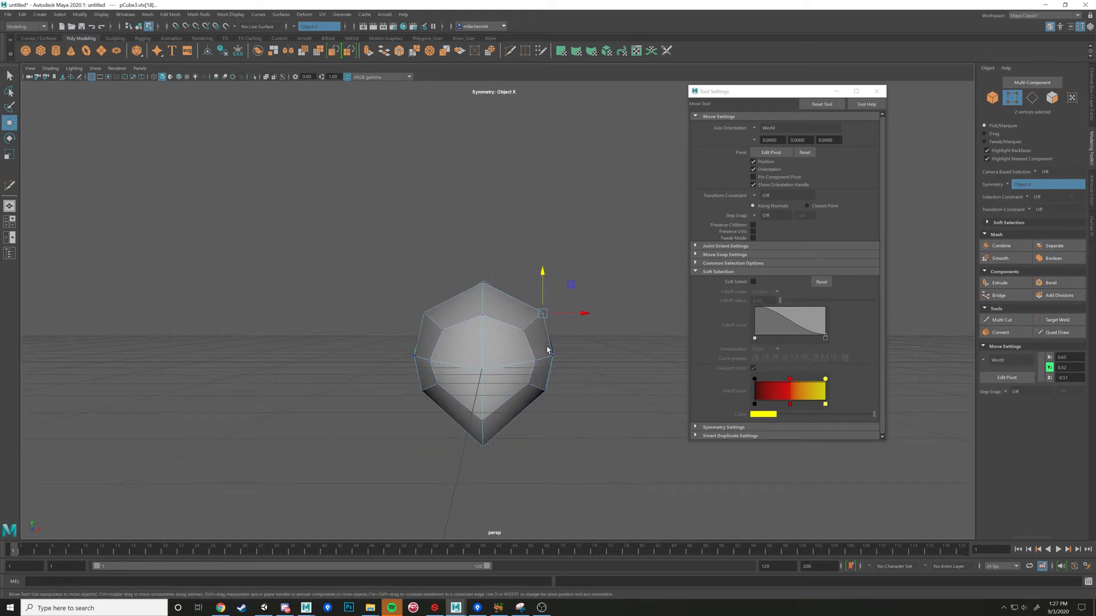
Step: Turn modelling symmetry off
scroll(547, 350, down, 2)
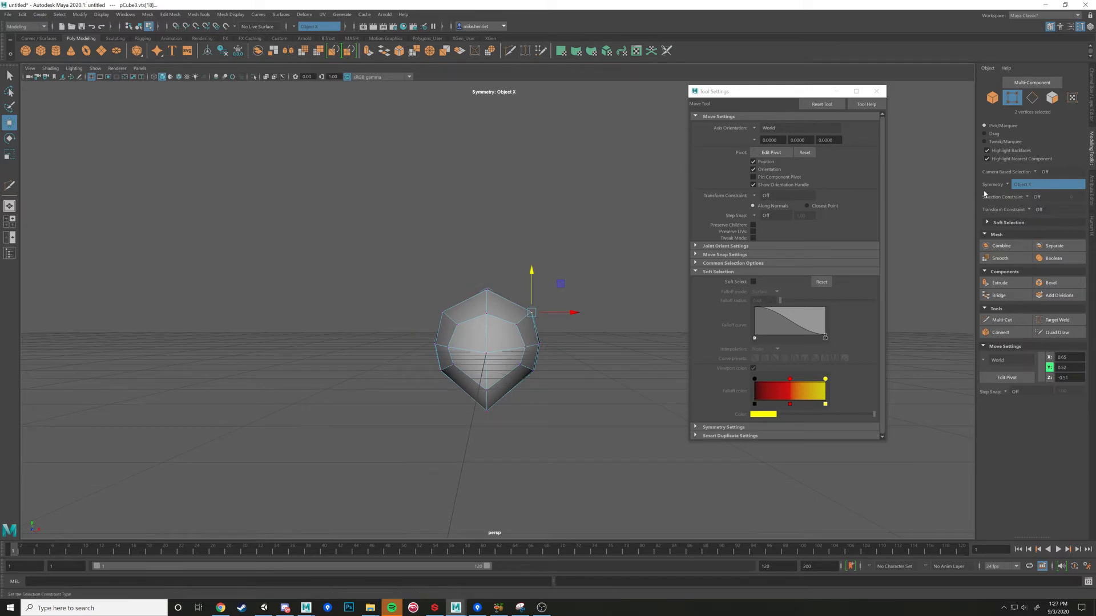
click(1008, 187)
click(1018, 192)
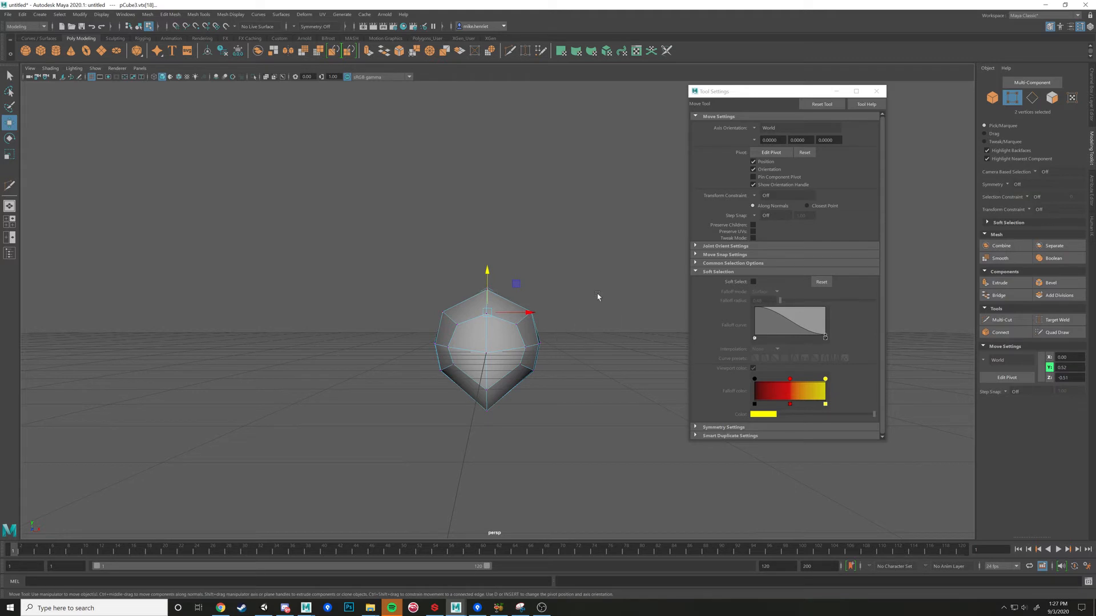
Step: Select all faces on one side of the centre line and delete that half of the mesh
alt+drag(597, 293, 529, 313)
right_drag(529, 313, 528, 338)
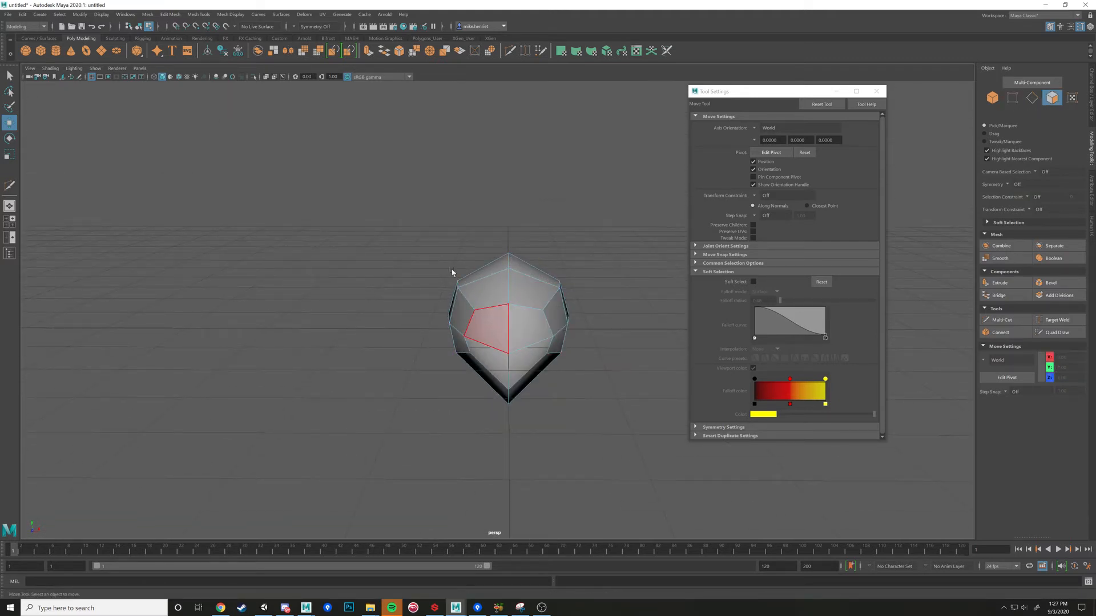
drag(414, 211, 488, 450)
alt+drag(655, 350, 622, 350)
key(Delete)
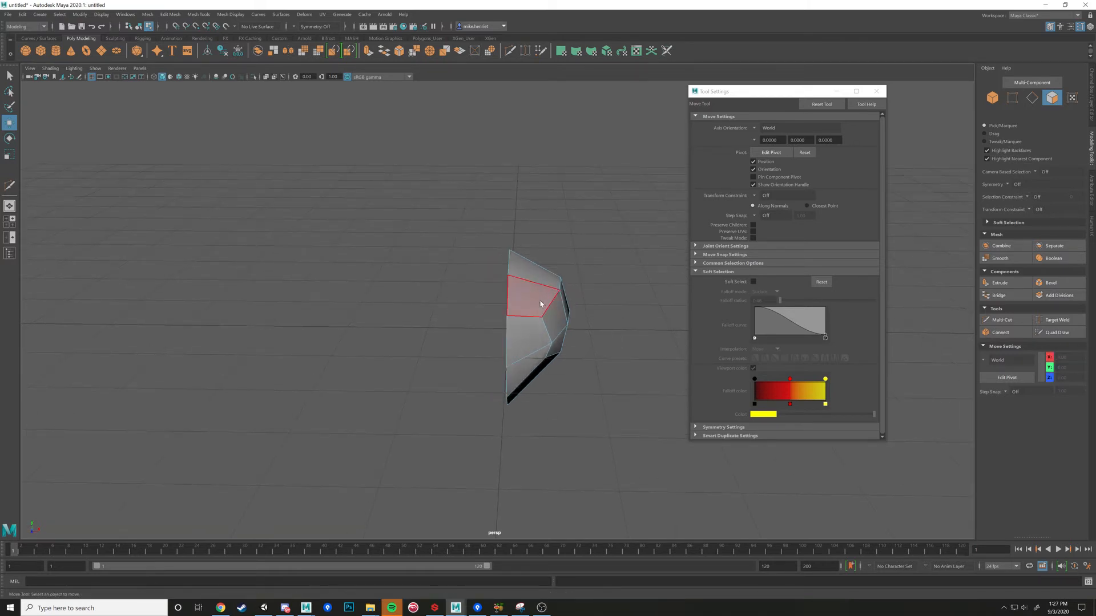
Step: Return to object selection and duplicate the remaining half of the mesh
right_drag(541, 304, 568, 286)
alt+drag(576, 290, 587, 295)
scroll(587, 295, down, 1)
alt+middle_drag(587, 294, 553, 335)
click(147, 14)
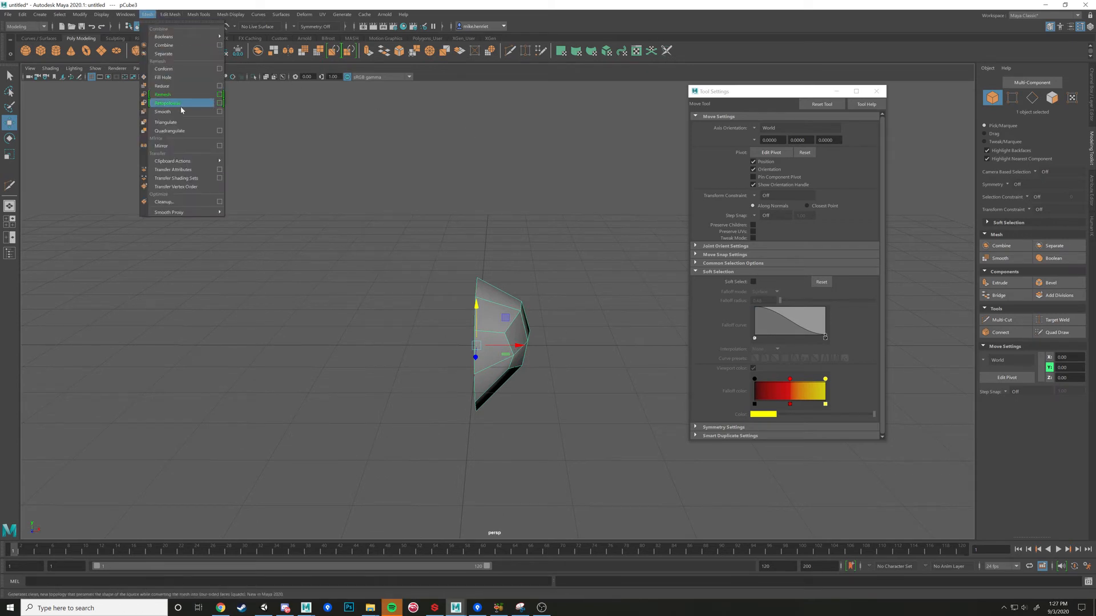
alt+drag(471, 152, 482, 184)
alt+drag(545, 258, 554, 248)
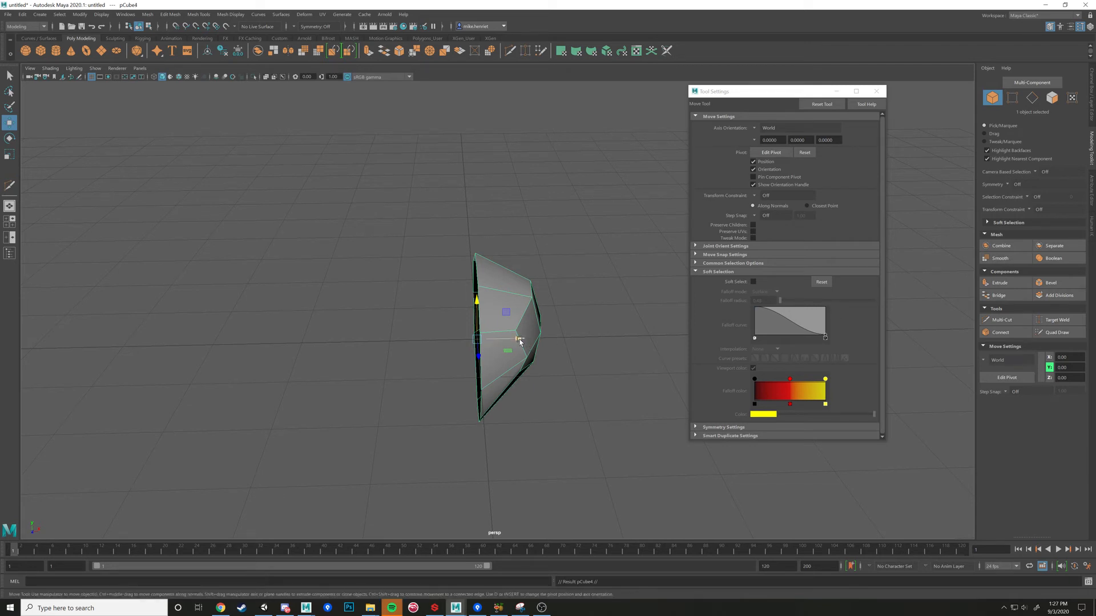
Step: Try mirroring the duplicated half by setting its Scale X to -1, and undo that scale change
drag(520, 341, 459, 341)
key(ctrl+z)
click(1088, 77)
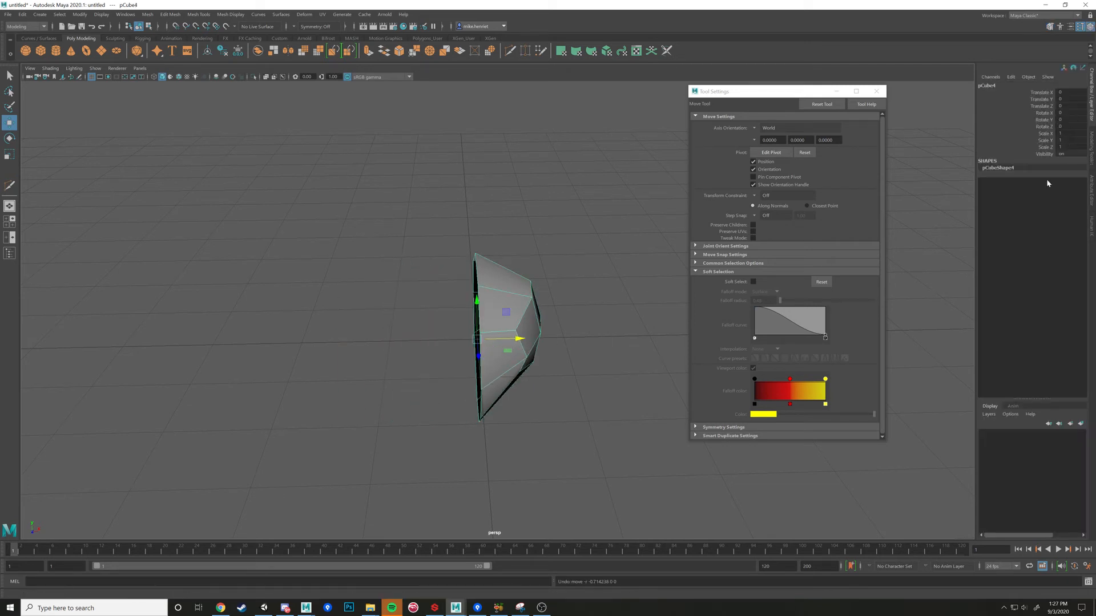
click(1080, 137)
text(-1)
key(Return)
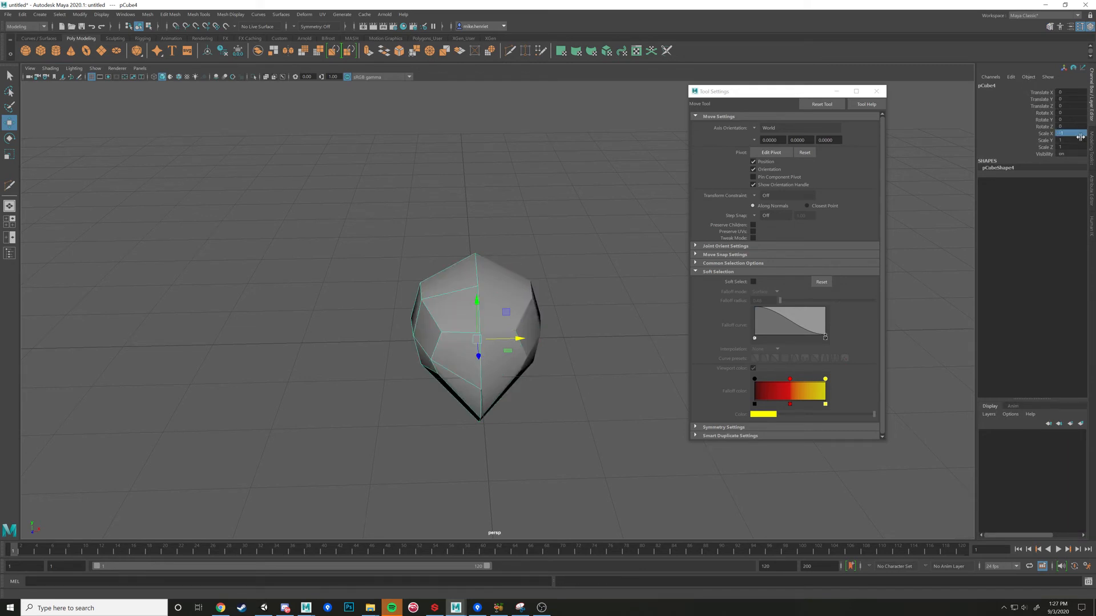
alt+drag(533, 365, 551, 336)
key(ctrl+z)
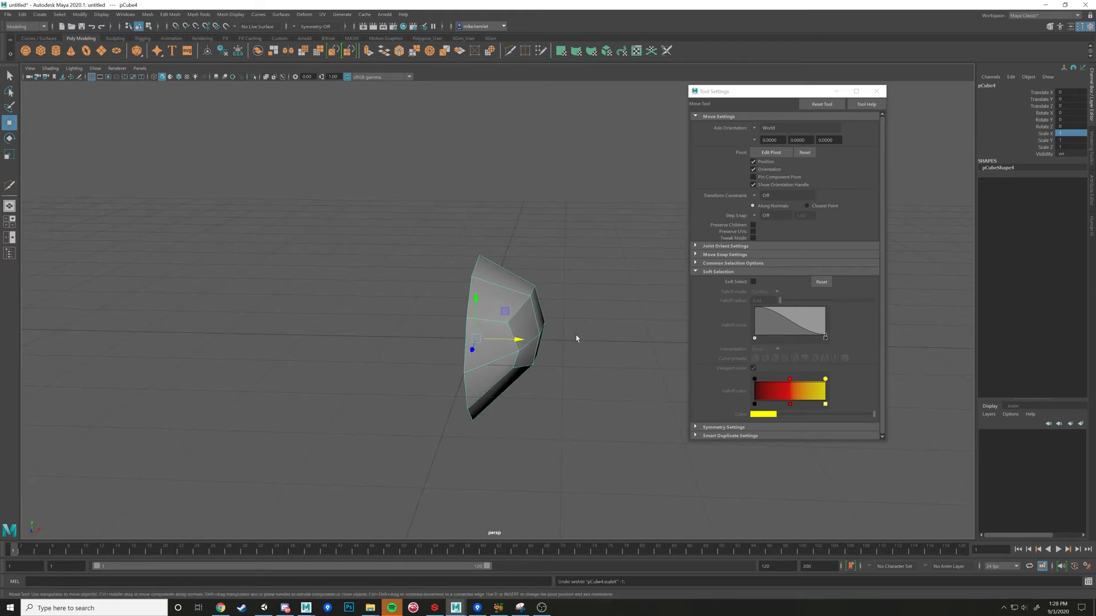
Step: Discard the duplicated half and scale the original half of the mesh uniformly to 0.946
click(576, 338)
click(483, 341)
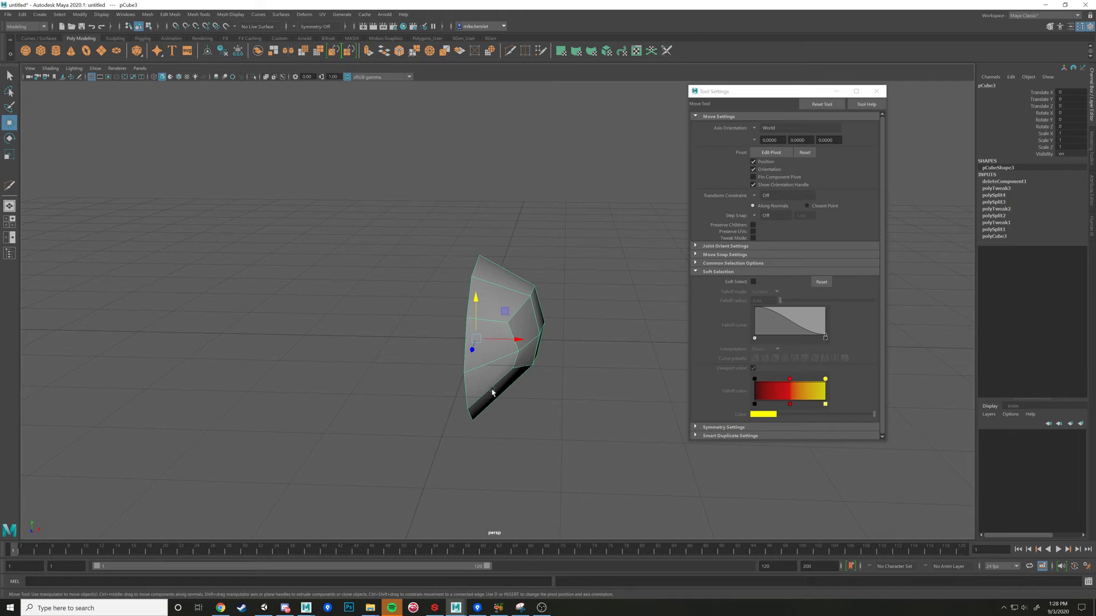
alt+drag(493, 392, 489, 350)
key(r)
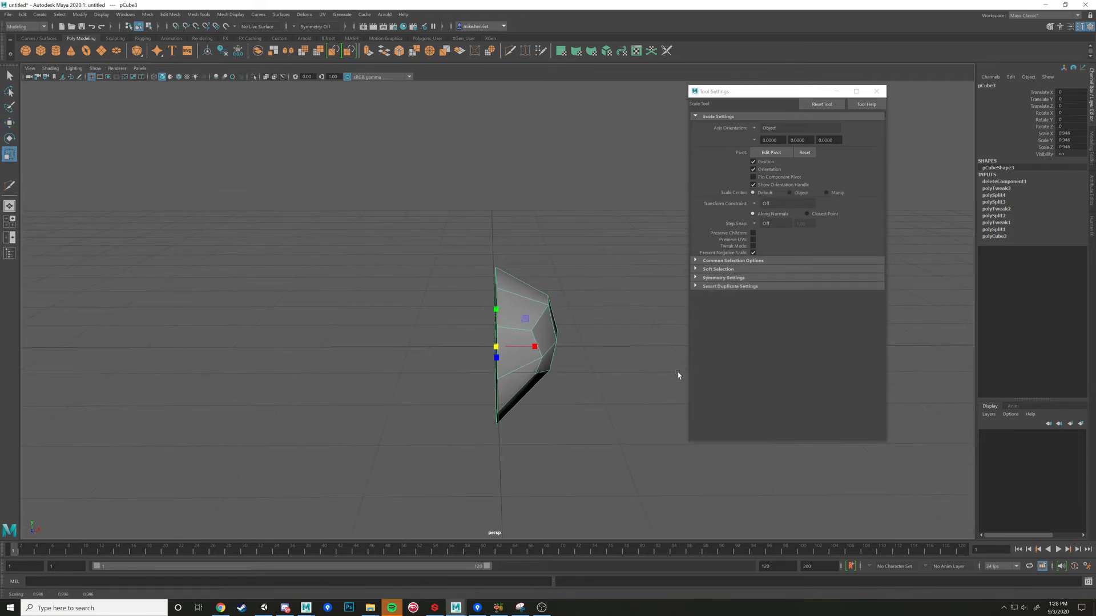
Step: Freeze the translate, rotate and scale transformations of the half mesh
click(82, 16)
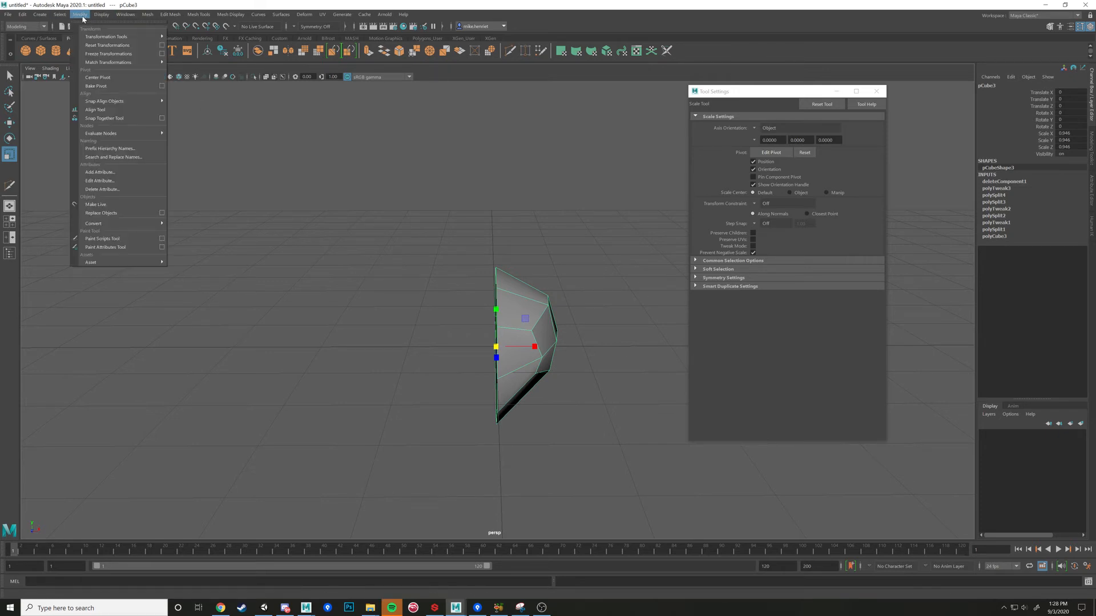
click(163, 54)
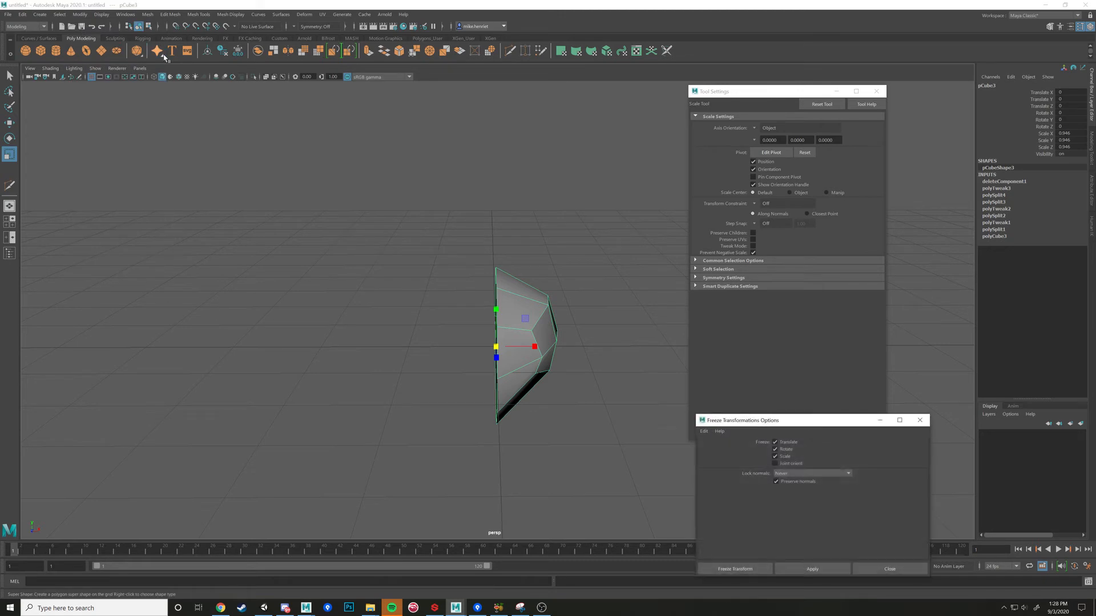
drag(776, 426, 184, 176)
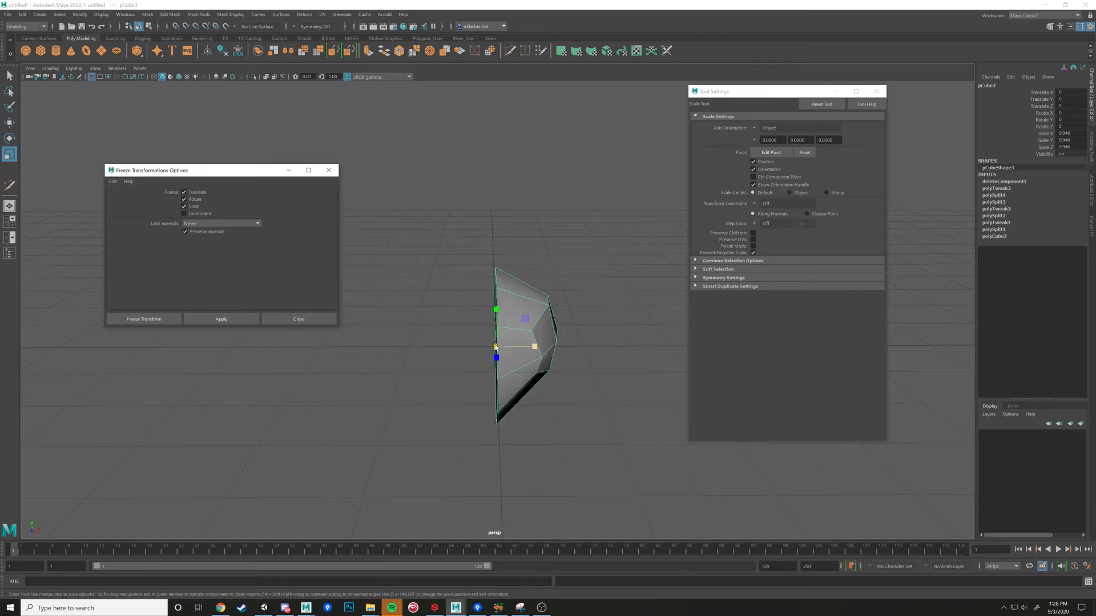
alt+drag(496, 351, 495, 408)
scroll(507, 371, up, 5)
scroll(423, 374, down, 5)
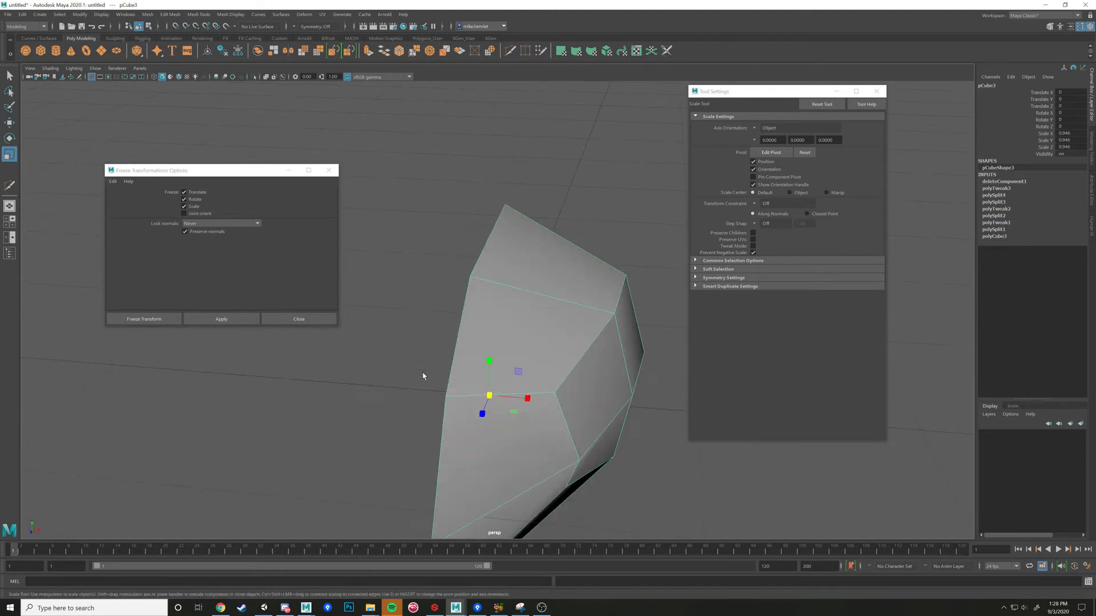
click(137, 319)
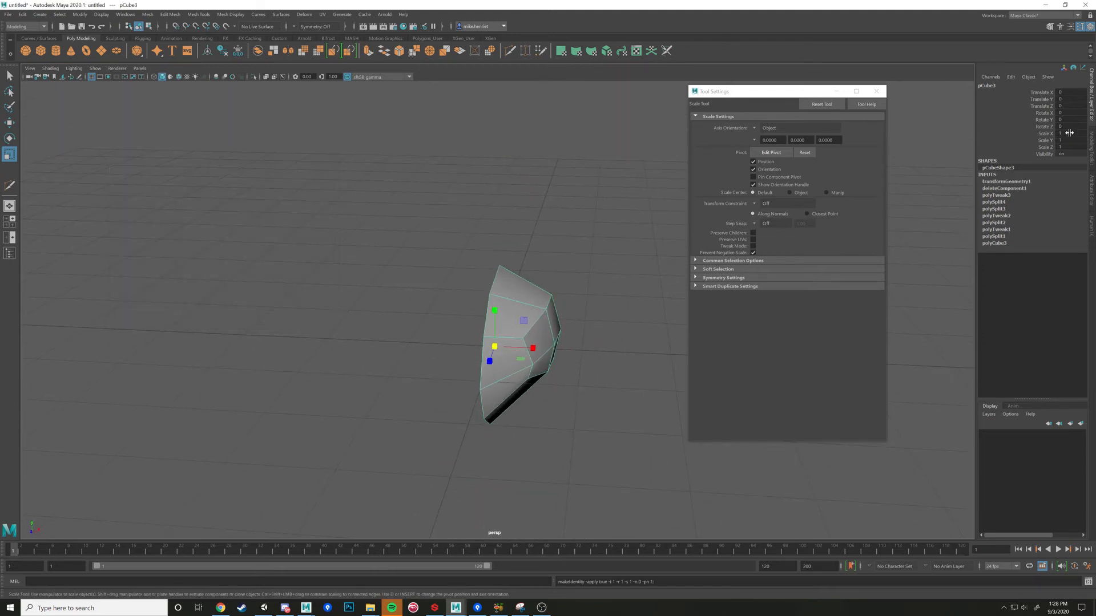
Step: Duplicate the half mesh and mirror the copy by setting its Scale X to -1
alt+drag(598, 278, 626, 262)
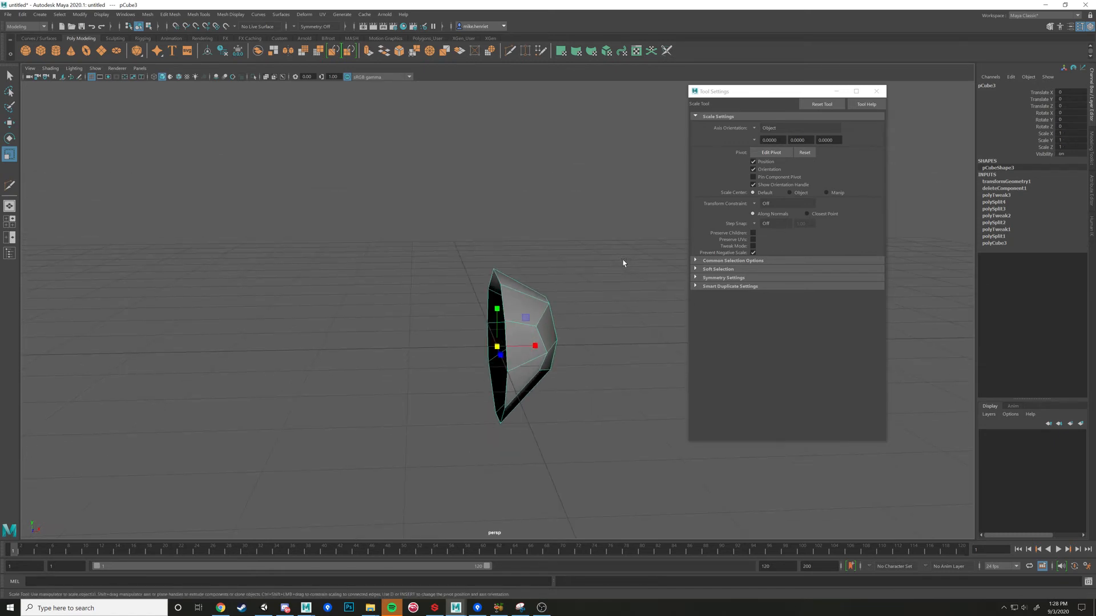
key(ctrl+d)
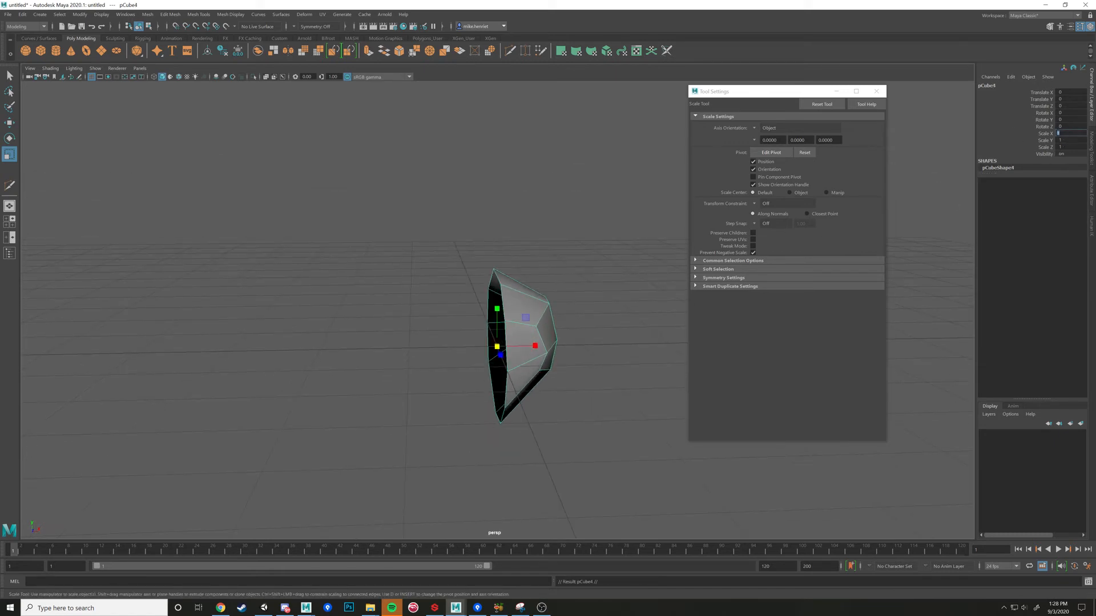
text(-1)
key(Return)
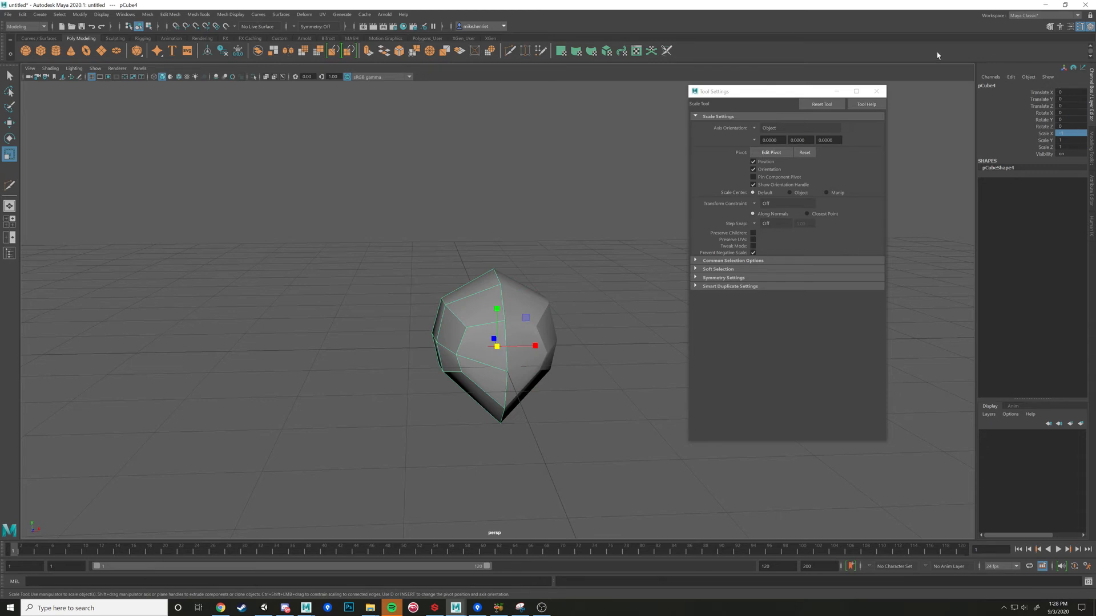
Step: Select both the mirrored copy and the original half and combine them into one mesh
mouse_move(586, 294)
alt+mouse_down()
mouse_move(533, 315)
mouse_move(560, 330)
mouse_move(572, 307)
alt+mouse_up()
shift+click(550, 309)
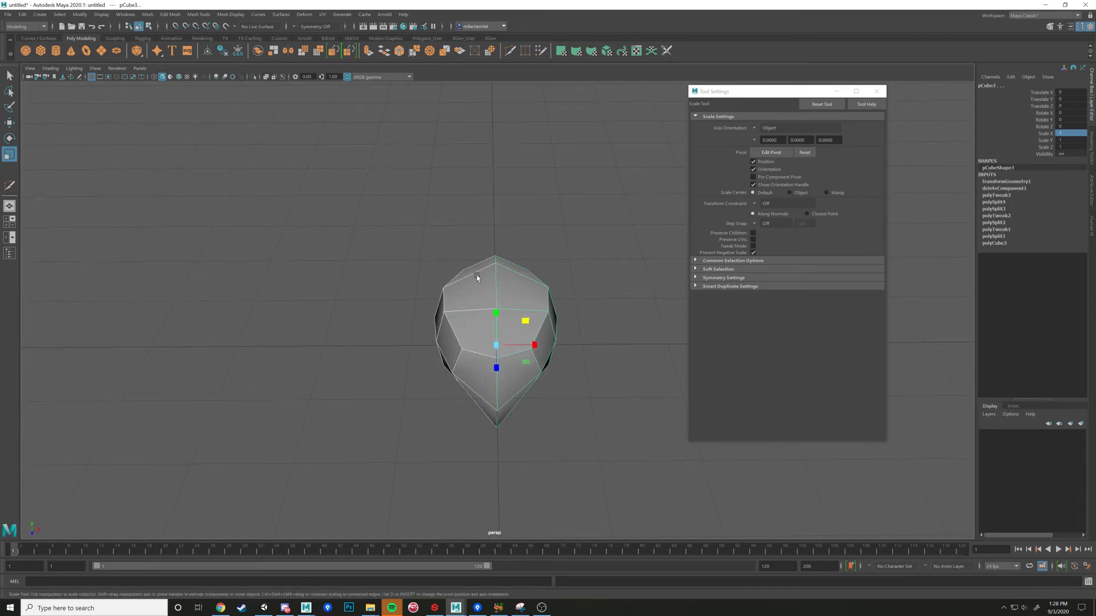
click(478, 278)
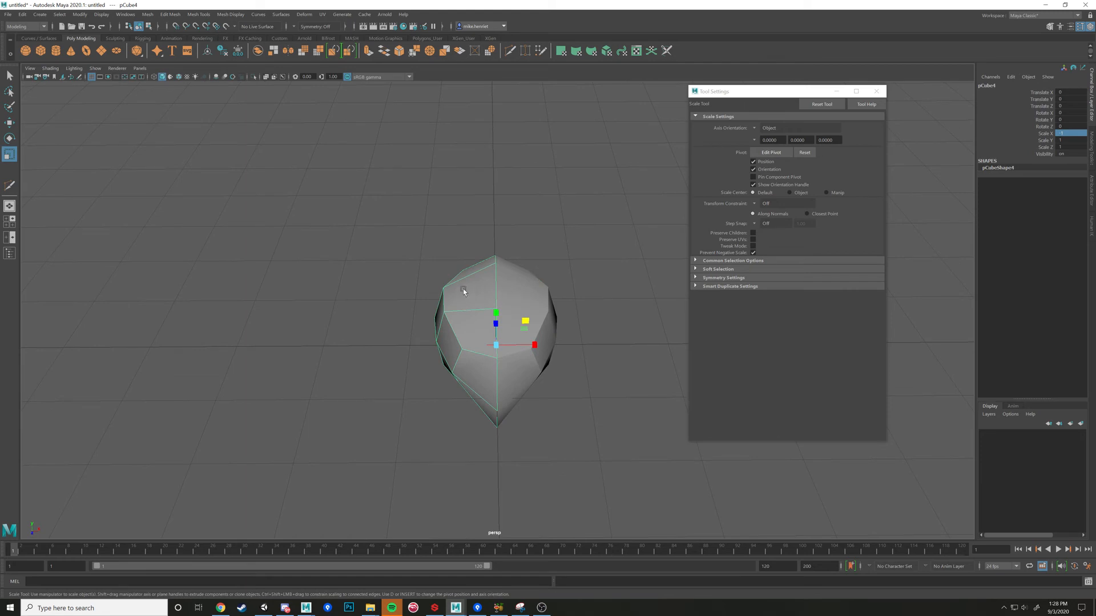
shift+click(540, 293)
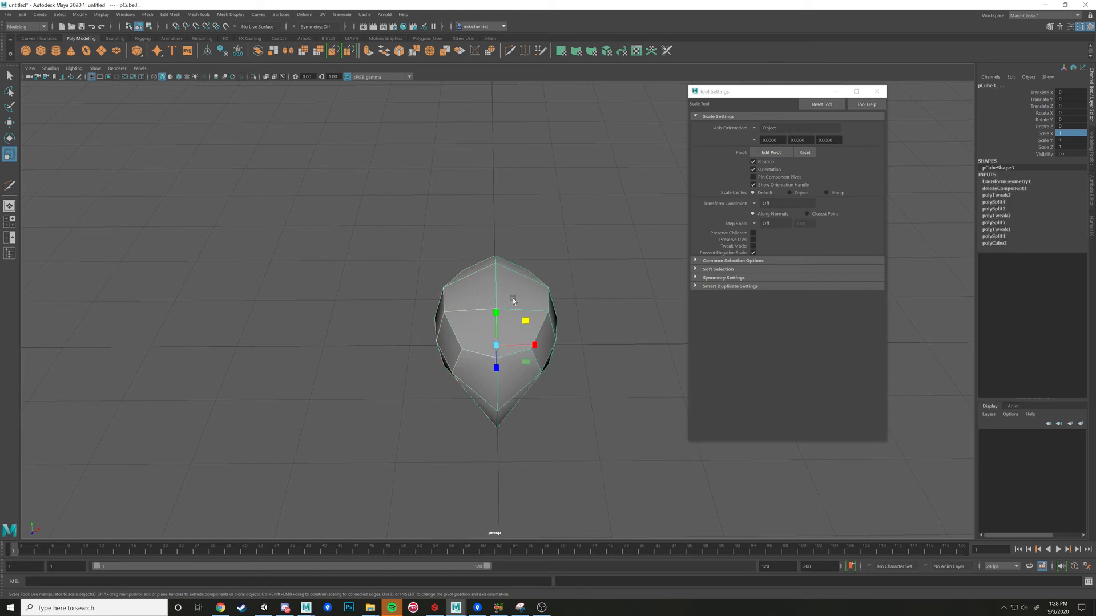
click(147, 14)
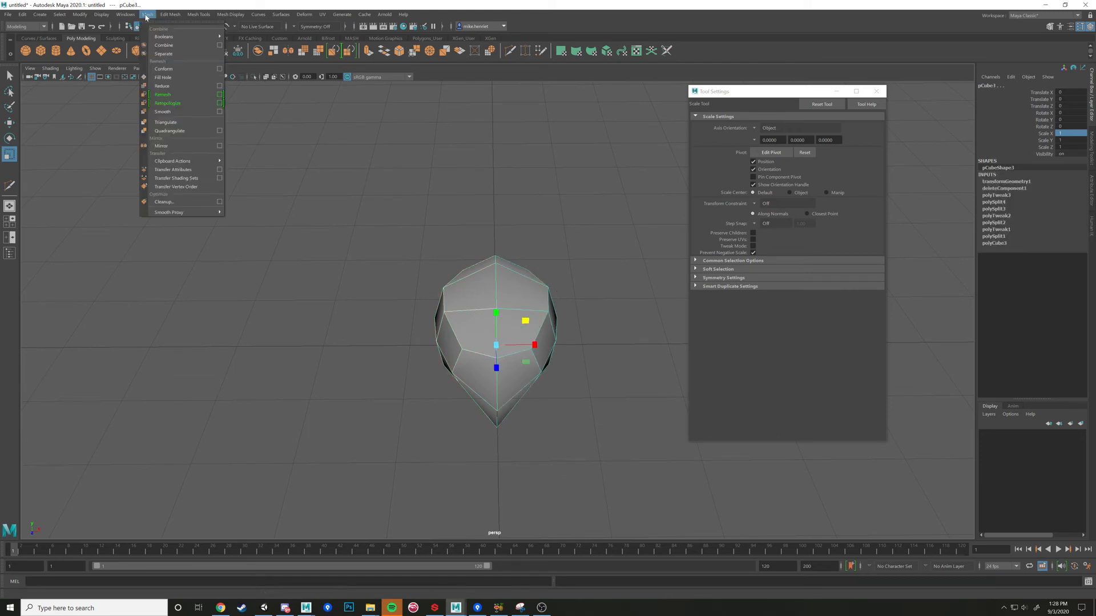
click(164, 45)
Step: Try moving all the faces of one half of the combined mesh, and undo the move
alt+drag(436, 248, 437, 214)
right_click(533, 283)
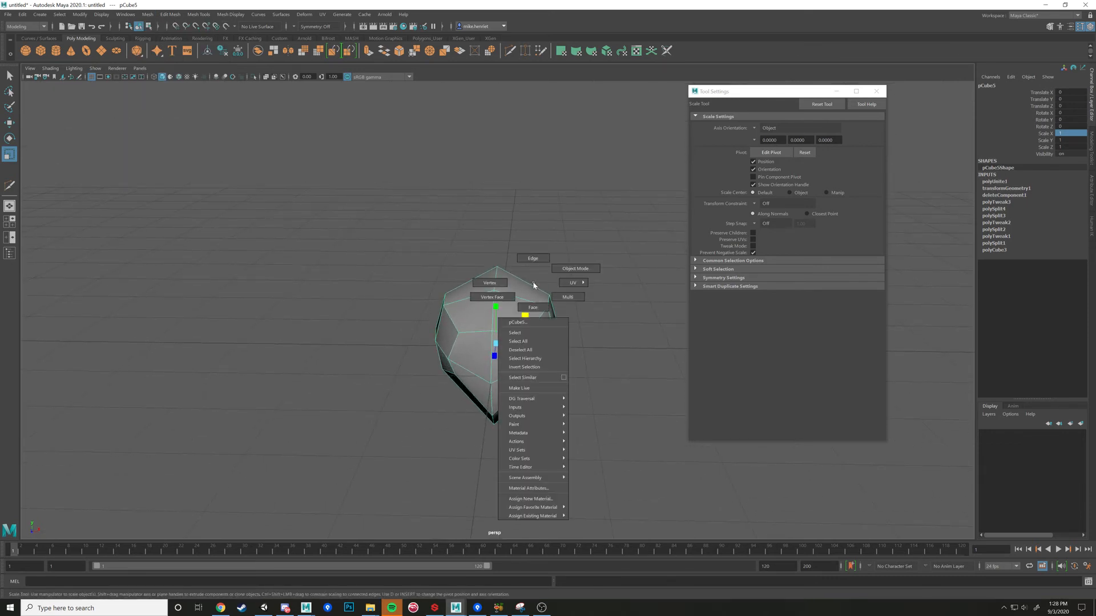
right_drag(533, 283, 535, 297)
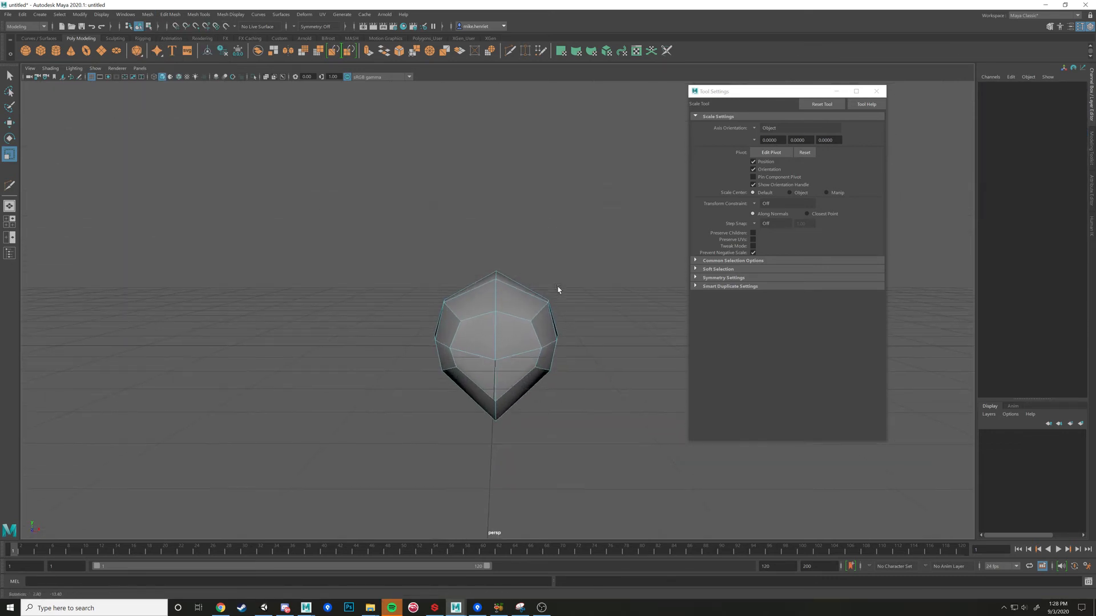
click(532, 318)
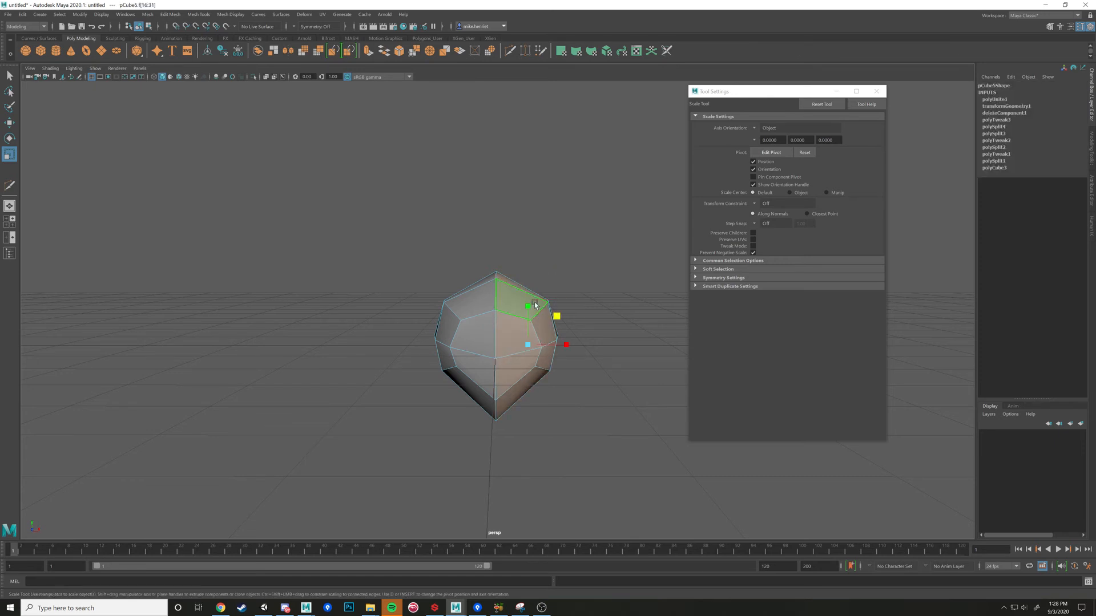
alt+drag(532, 317, 659, 362)
key(w)
drag(569, 344, 608, 321)
key(ctrl+z)
Step: In wireframe display, select all the vertices along the centre line and merge them with a distance threshold of 0.01
right_drag(527, 308, 477, 279)
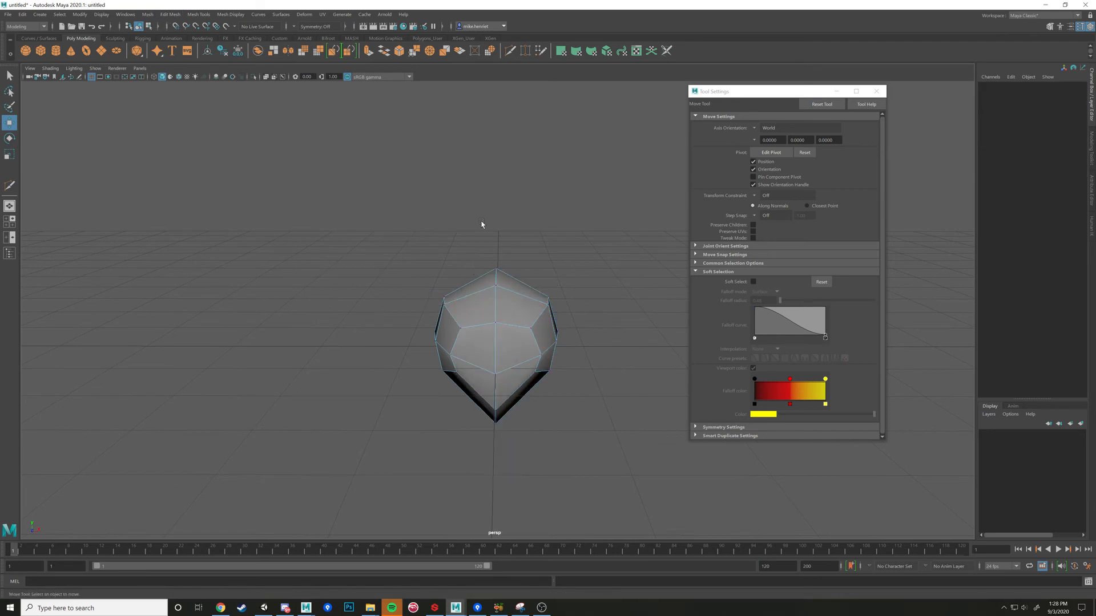
key(4)
alt+drag(485, 231, 486, 228)
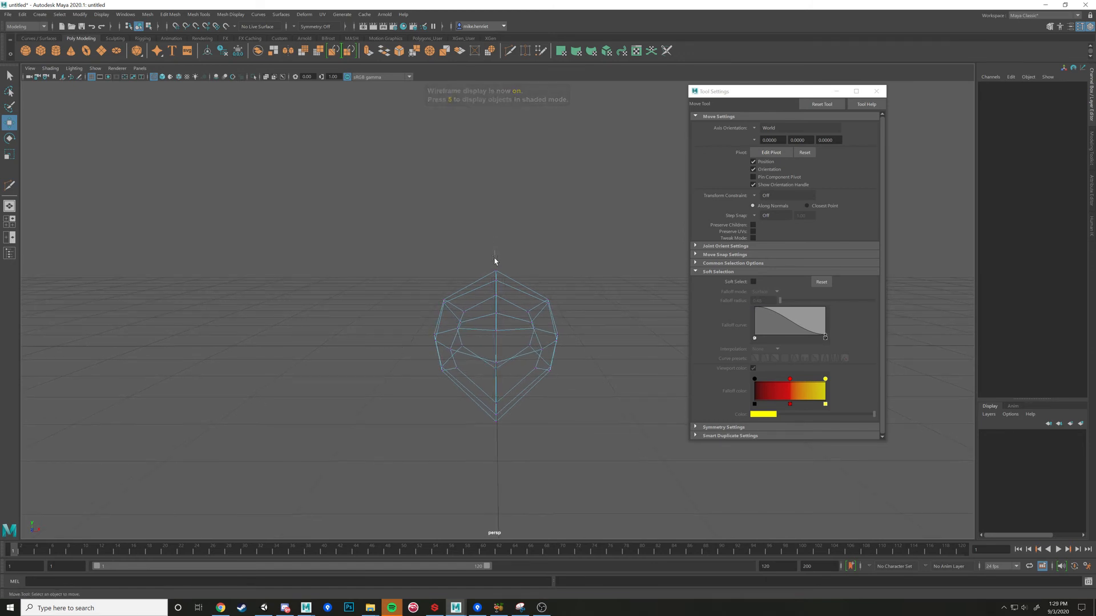
drag(508, 383, 522, 454)
click(170, 14)
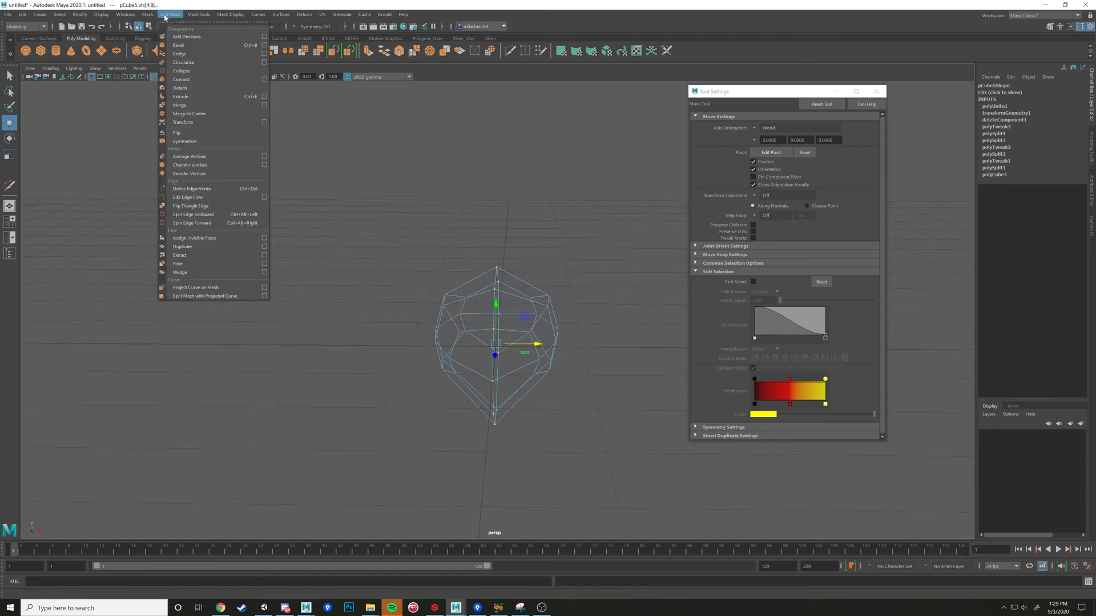
click(195, 108)
drag(745, 92, 899, 341)
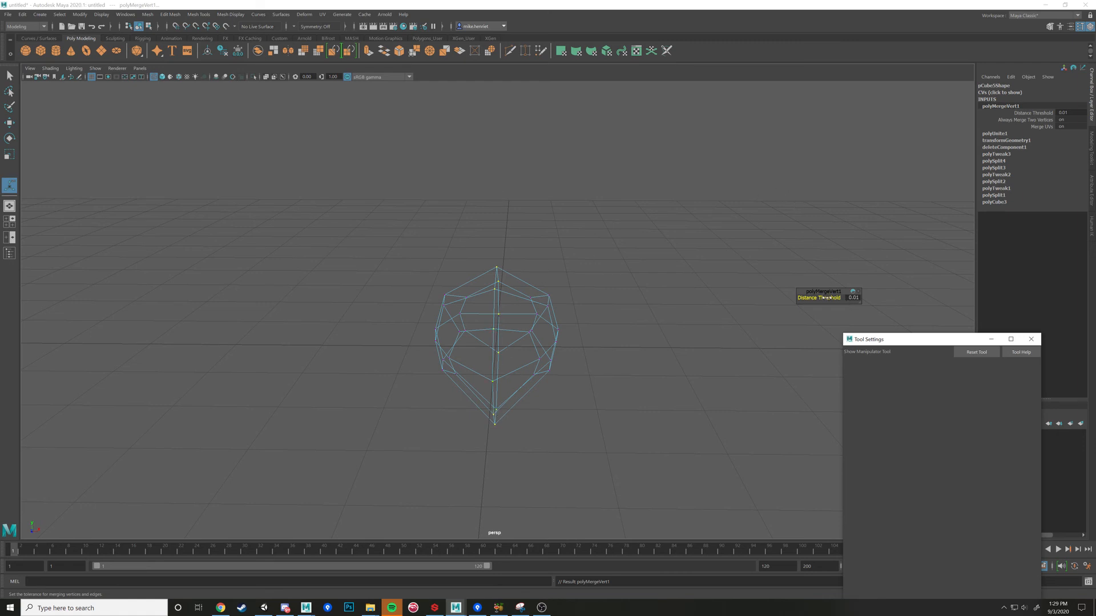
drag(827, 297, 826, 298)
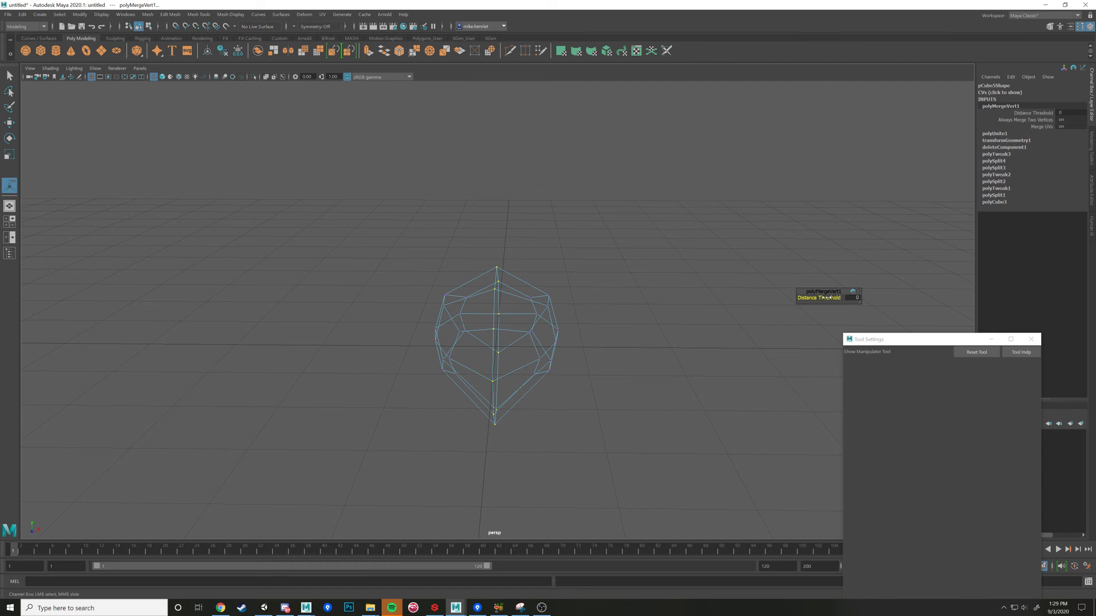
Step: Return to shaded display, select the faces of one half of the mesh and move them outward along the X axis
mouse_move(662, 268)
alt+mouse_down()
mouse_move(700, 259)
mouse_move(676, 274)
mouse_move(641, 268)
alt+mouse_up()
key(w)
right_drag(519, 295, 523, 311)
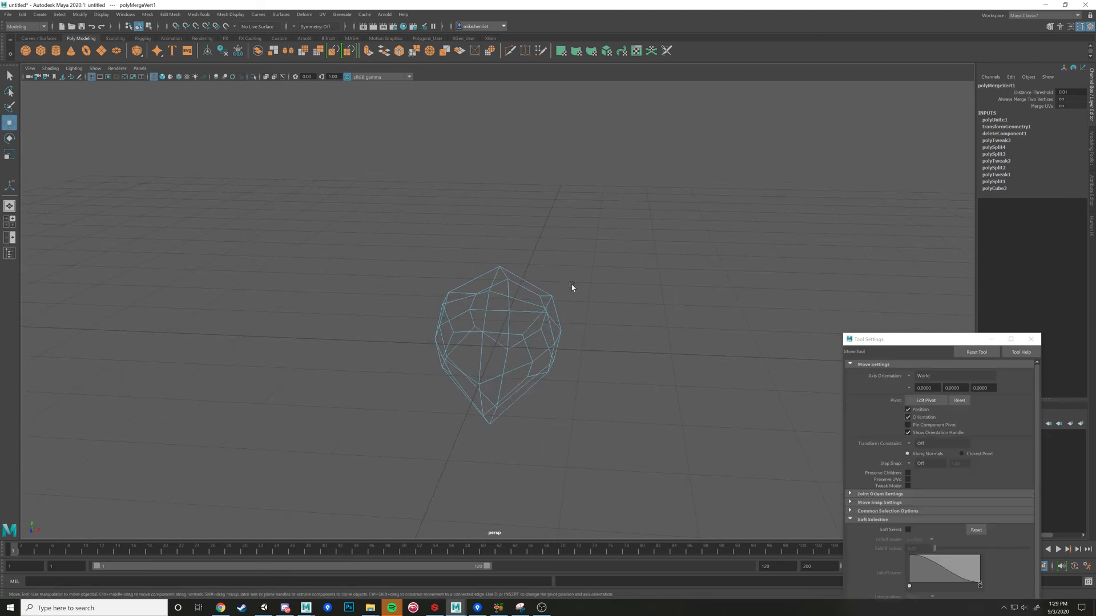
alt+drag(582, 265, 530, 422)
key(5)
mouse_move(607, 350)
alt+mouse_down()
mouse_move(660, 249)
mouse_move(581, 356)
mouse_move(666, 392)
mouse_move(624, 372)
mouse_move(615, 347)
mouse_move(619, 360)
alt+mouse_up()
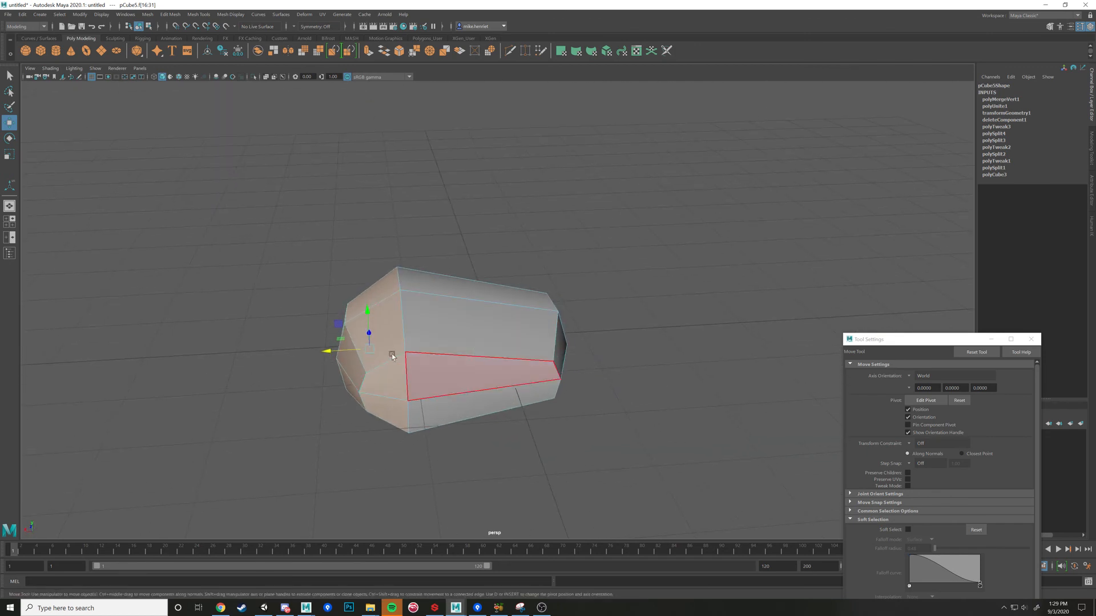